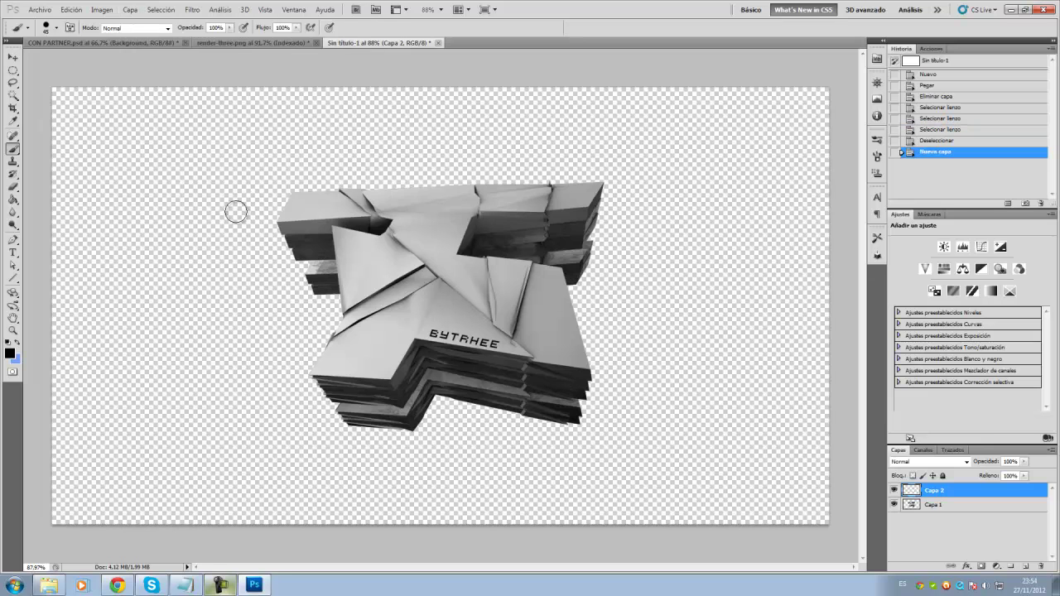
# - Set the black stroke layer to Superponer (Overlay), then erase the right-hand patch and brush on shading
pyautogui.rightClick(935, 490)
pyautogui.click(926, 461)
pyautogui.press('Down')
pyautogui.press('Down')
pyautogui.press('Down')
pyautogui.press('Down')
pyautogui.press('Down')
pyautogui.press('Down')
pyautogui.press('Down')
pyautogui.press('Down')
pyautogui.press('Down')
pyautogui.press('Down')
pyautogui.press('Down')
pyautogui.press('Down')
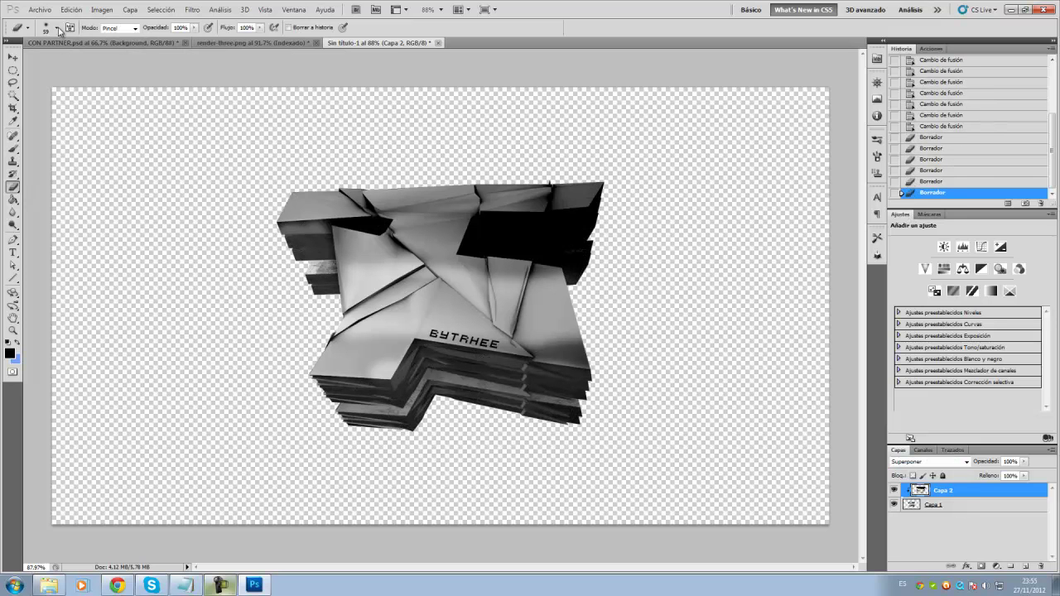
pyautogui.rightClick(351, 224)
pyautogui.moveTo(481, 228); pyautogui.dragTo(537, 234)
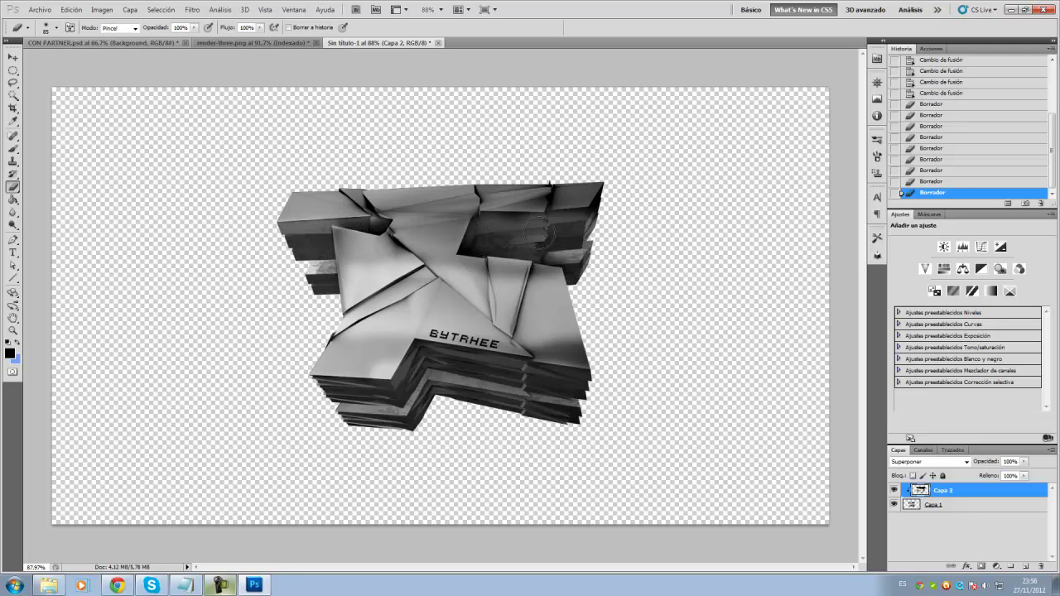
pyautogui.moveTo(356, 342); pyautogui.dragTo(388, 319)
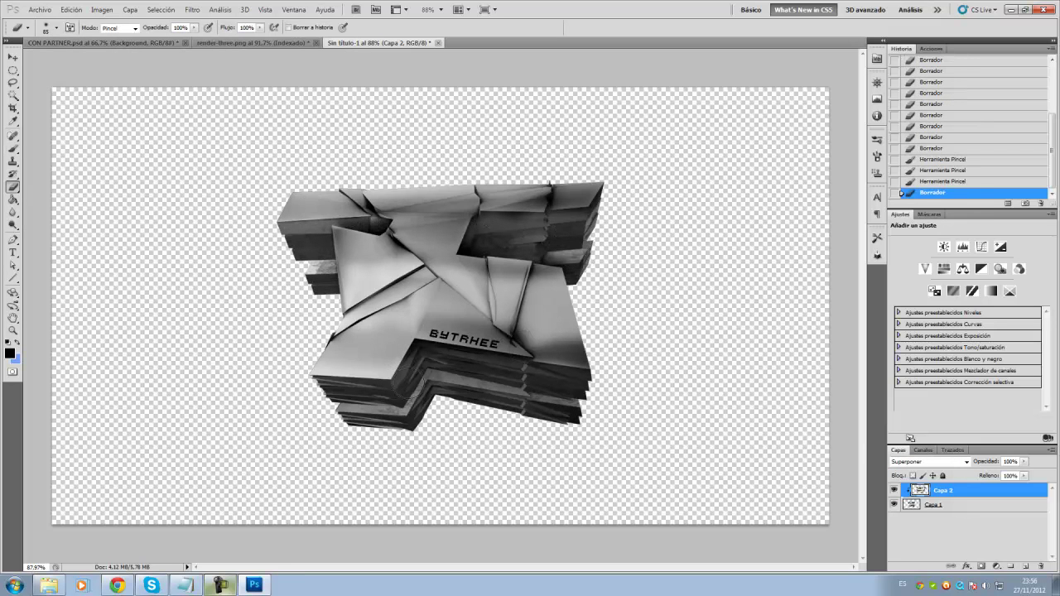
# - Duplicate the shaded layer, apply an Artistic filter, and clip Capa 2 copia to Capa 2
pyautogui.hotkey('ctrl', 'j')
pyautogui.click(193, 9)
pyautogui.click(348, 203)
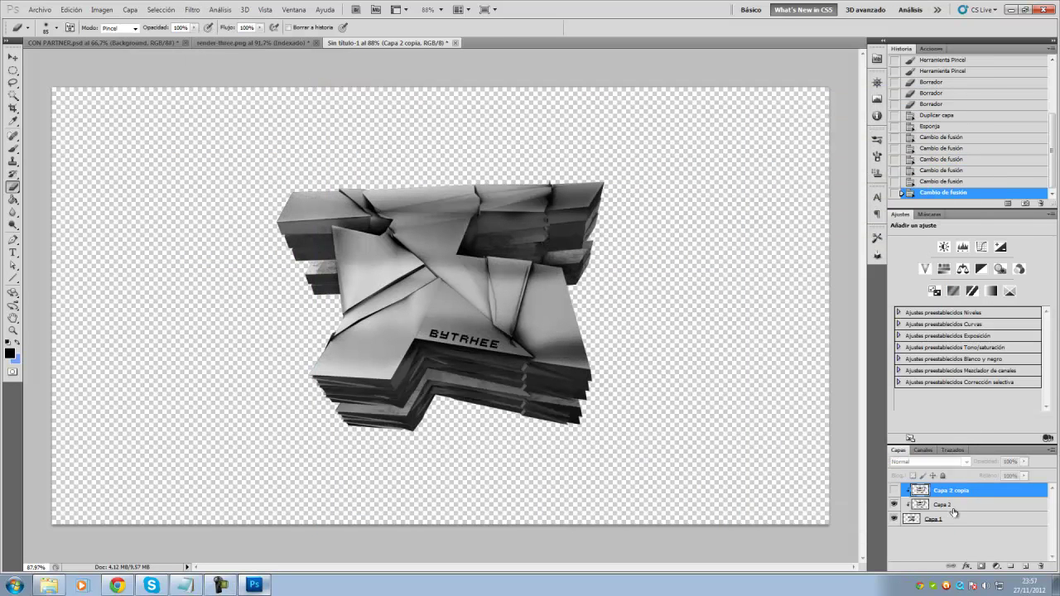
pyautogui.click(932, 503)
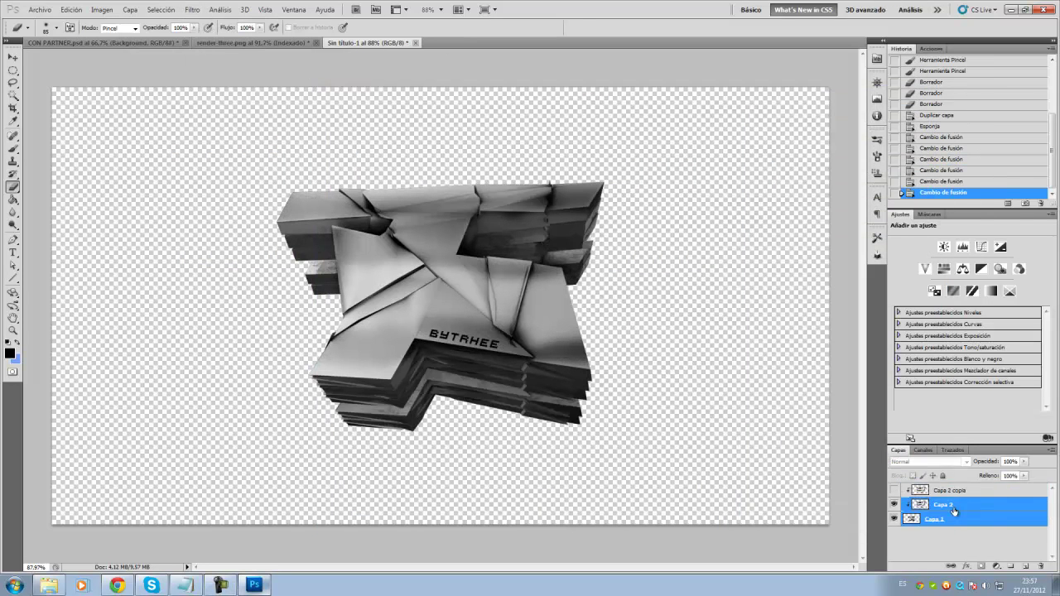
pyautogui.click(893, 490)
pyautogui.rightClick(936, 490)
pyautogui.click(961, 367)
# - Paint darker shading over the model and bring the render into CON PARTNER
pyautogui.moveTo(580, 331); pyautogui.dragTo(348, 299)
pyautogui.moveTo(580, 265); pyautogui.dragTo(340, 273)
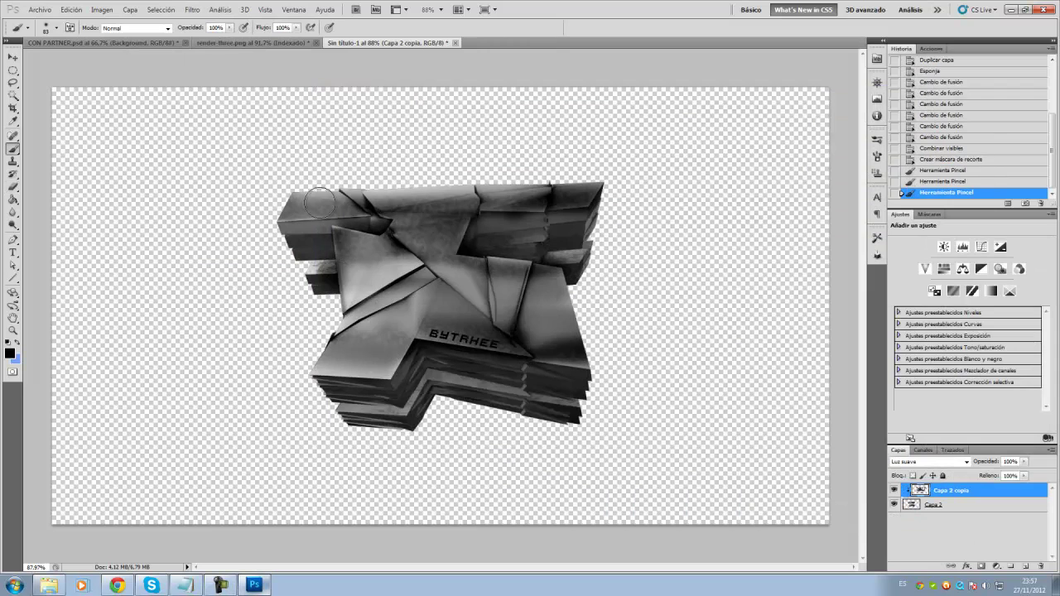
pyautogui.rightClick(951, 490)
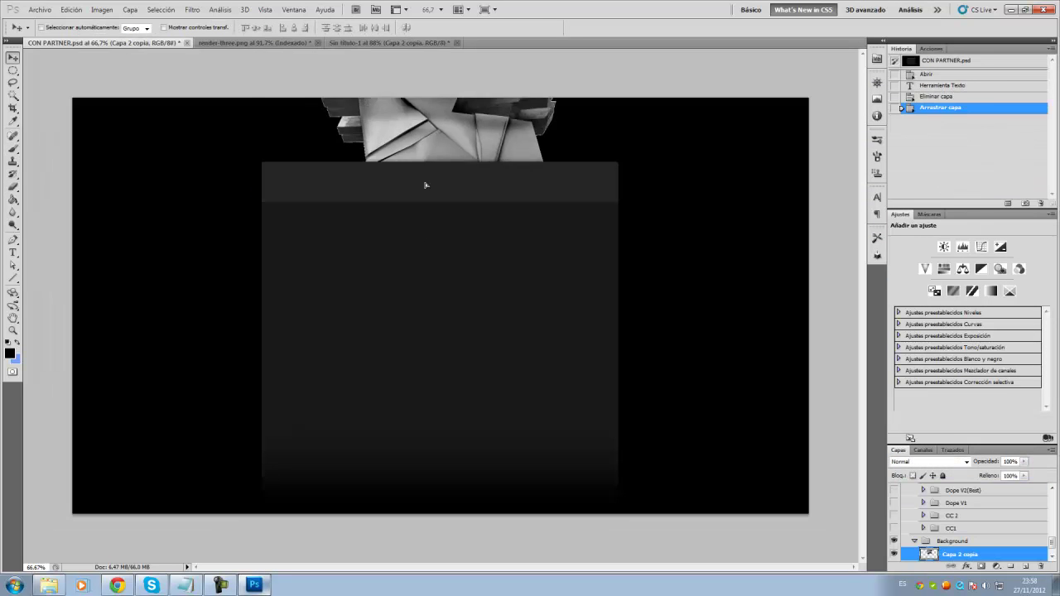
# - Commit the render's placement and zoom in on the header area
pyautogui.press('Return')
pyautogui.press('z')
pyautogui.moveTo(348, 273); pyautogui.dragTo(239, 279)
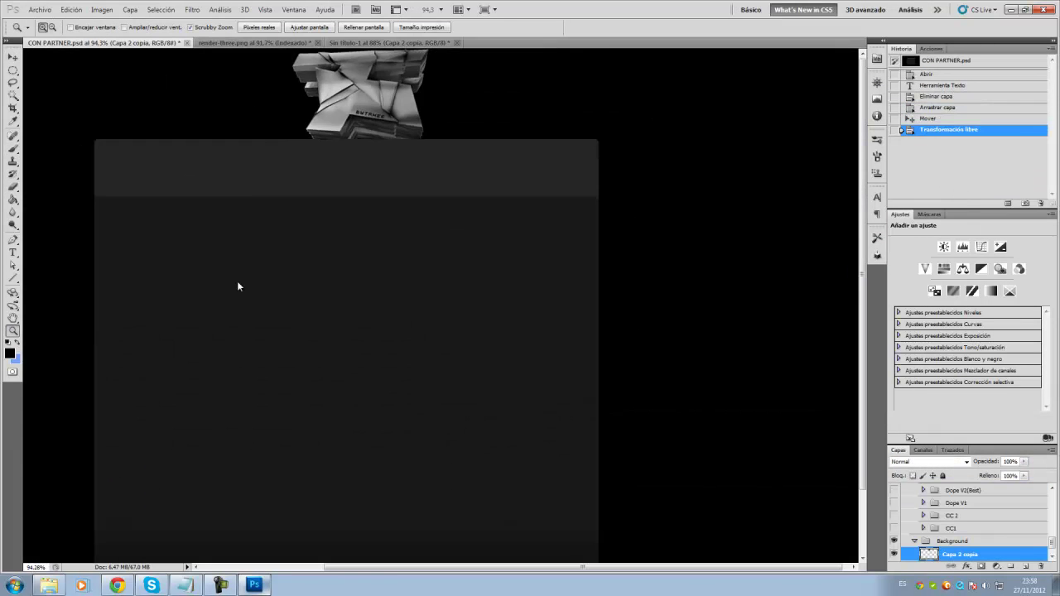
# - Drag Droid - Space Efects from the Exclusive pack into CON PARTNER as Sobreexponer color at 40%
pyautogui.click(39, 9)
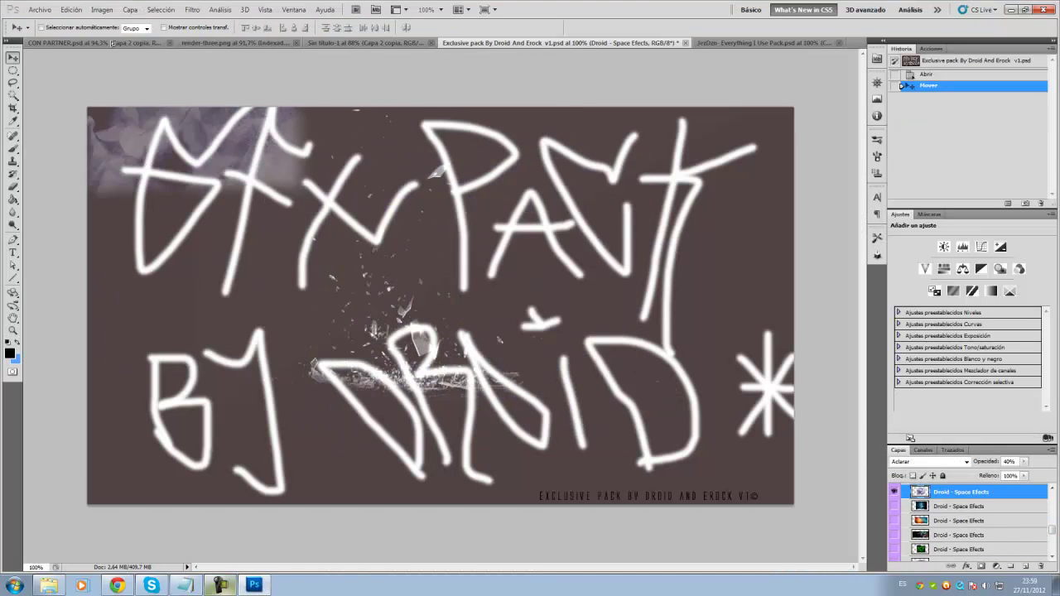
pyautogui.moveTo(439, 307); pyautogui.dragTo(863, 240)
pyautogui.click(929, 461)
pyautogui.scroll(-10, 929, 461)
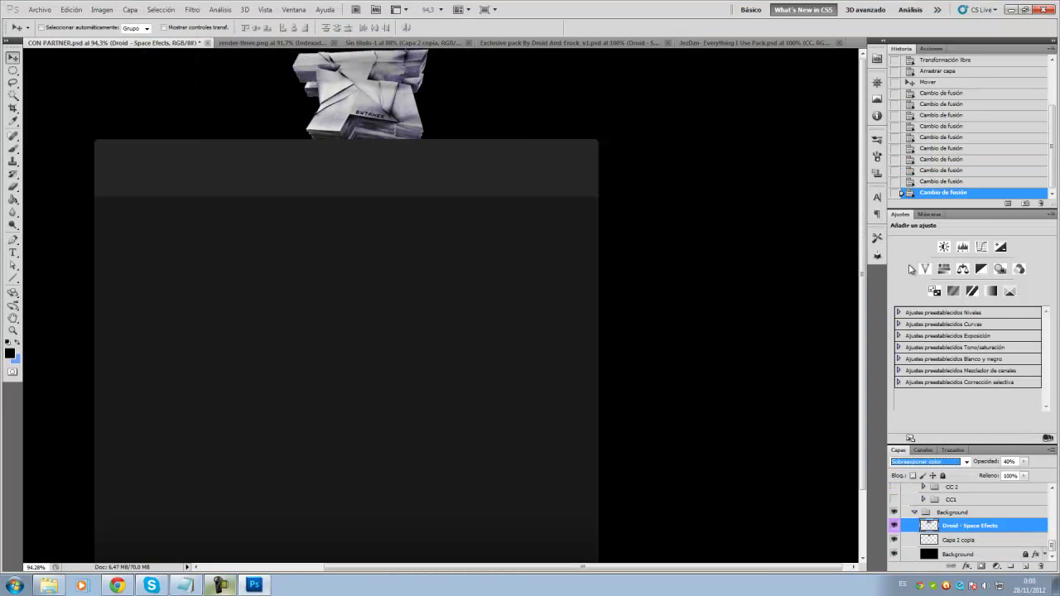
pyautogui.press('z')
pyautogui.rightClick(957, 528)
pyautogui.press('Return')
# - Move the texture copy lower, set it to Linear Dodge and drop its opacity to 38%
pyautogui.moveTo(969, 528); pyautogui.dragTo(969, 547)
pyautogui.click(1024, 461)
pyautogui.moveTo(1024, 475); pyautogui.dragTo(1018, 475)
pyautogui.scroll(-2, 928, 461)
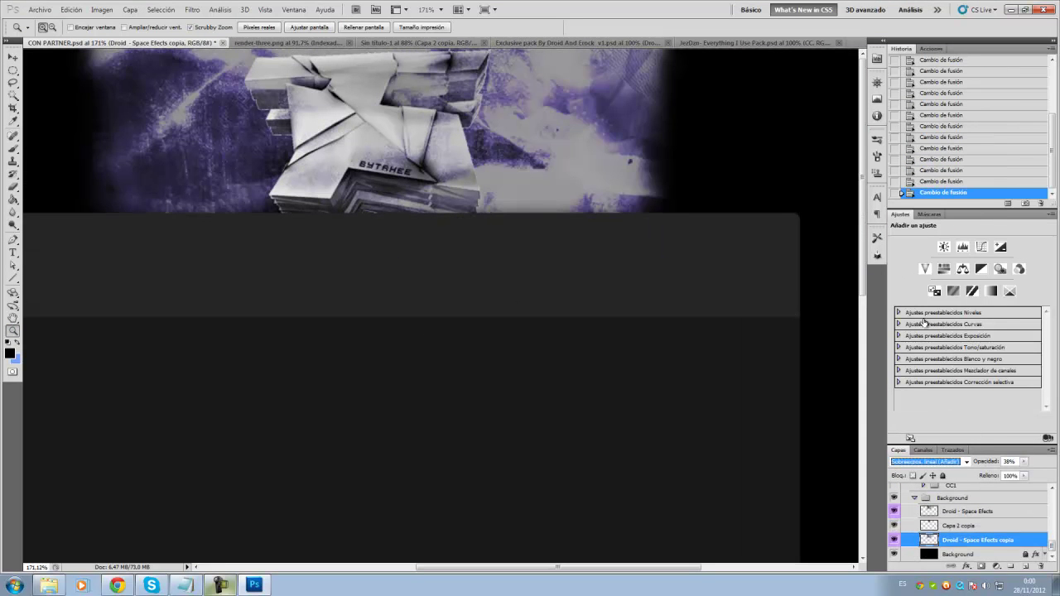
# - Burn the purple texture darker on the right, then undo the burn strokes
pyautogui.click(13, 225)
pyautogui.moveTo(597, 168); pyautogui.dragTo(530, 149)
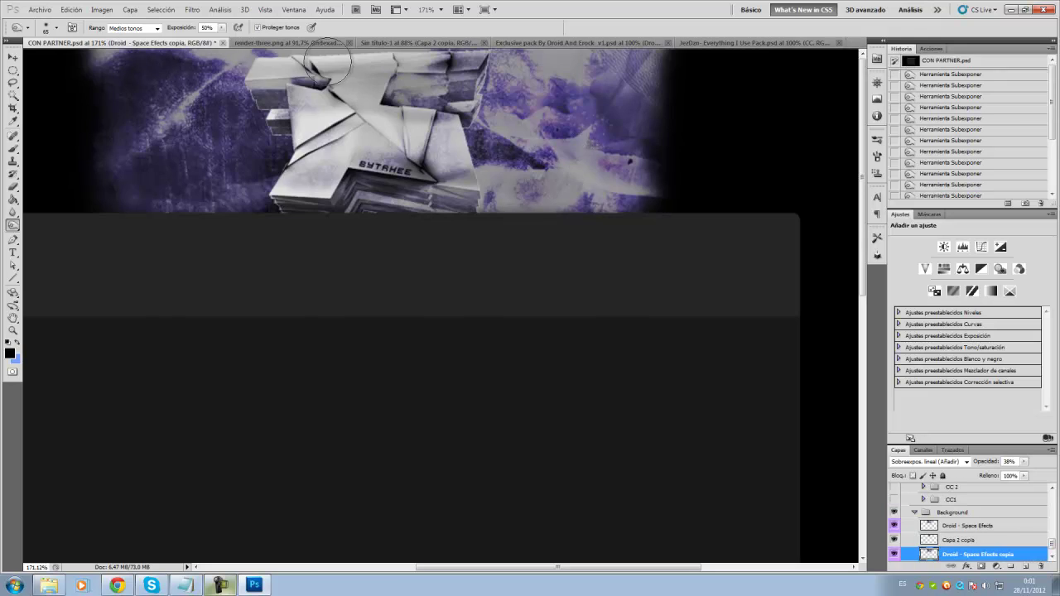
pyautogui.moveTo(514, 190); pyautogui.dragTo(612, 184)
pyautogui.hotkey('ctrl', 'alt', 'z')
pyautogui.hotkey('ctrl', 'alt', 'z')
pyautogui.hotkey('ctrl', 'alt', 'z')
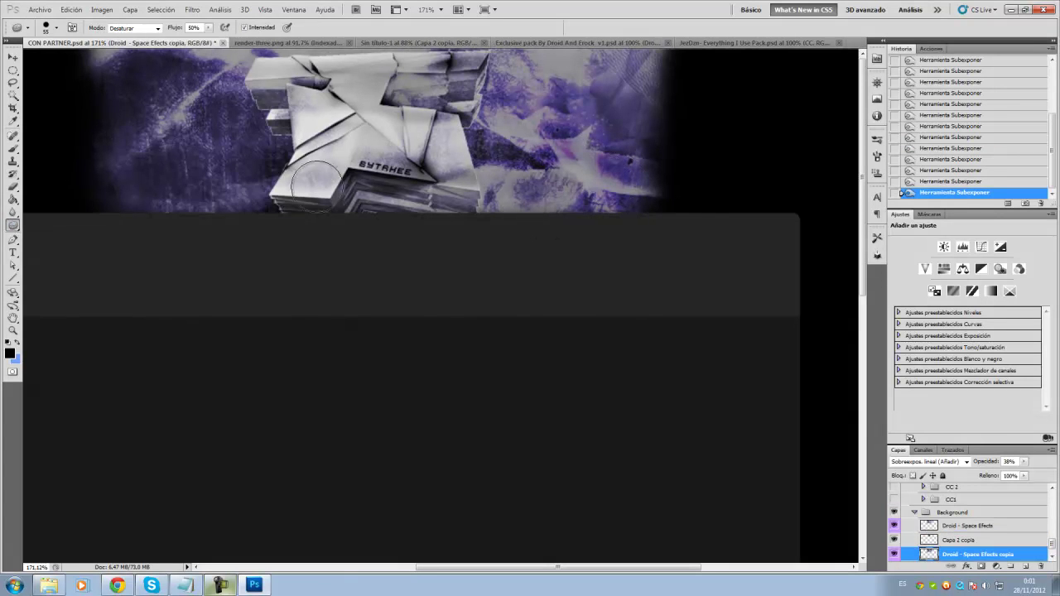
# - Switch to the Move tool and go to the Exclusive pack document
pyautogui.press('v')
pyautogui.click(427, 43)
pyautogui.scroll(5, 922, 520)
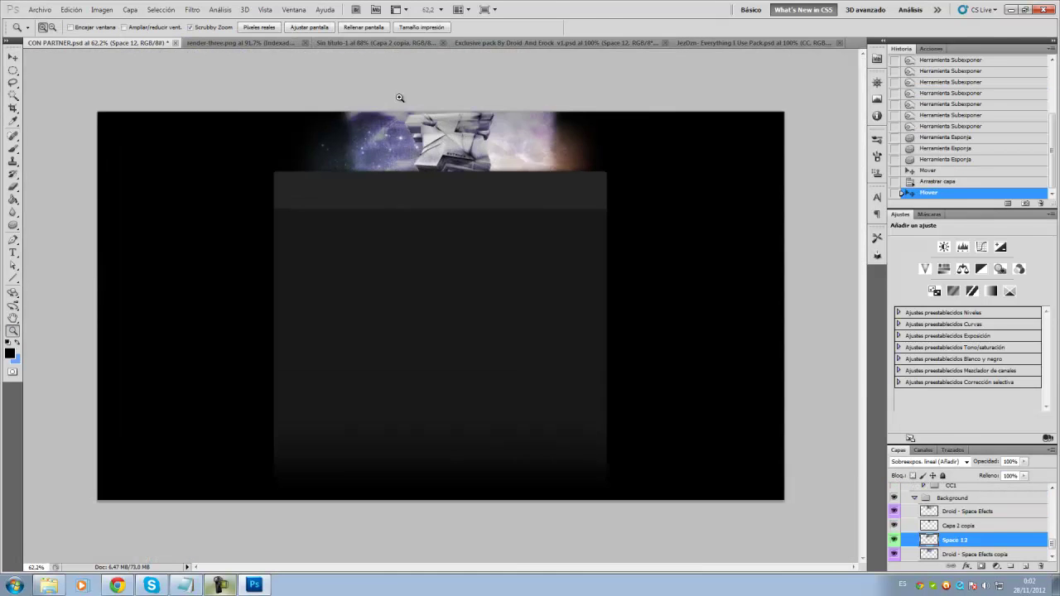
# - Reorder Space 12, duplicate it, and stretch Space 12 copia wide across the top image
pyautogui.moveTo(399, 98); pyautogui.dragTo(414, 98)
pyautogui.hotkey('ctrl', ']')
pyautogui.hotkey('ctrl', '[')
pyautogui.hotkey('ctrl', '[')
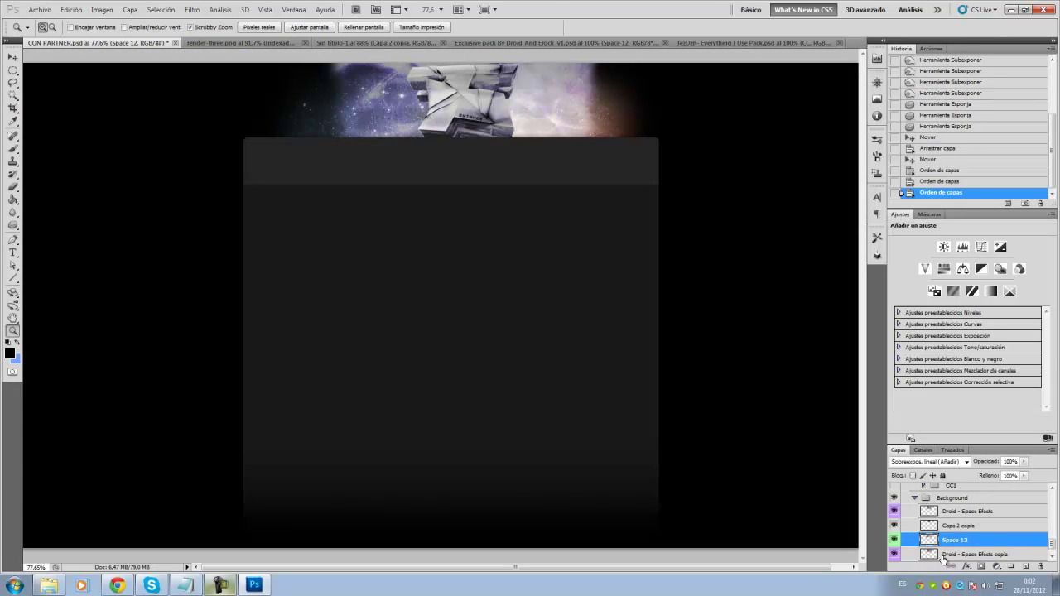
pyautogui.hotkey('ctrl', 'j')
pyautogui.click(71, 9)
pyautogui.click(152, 207)
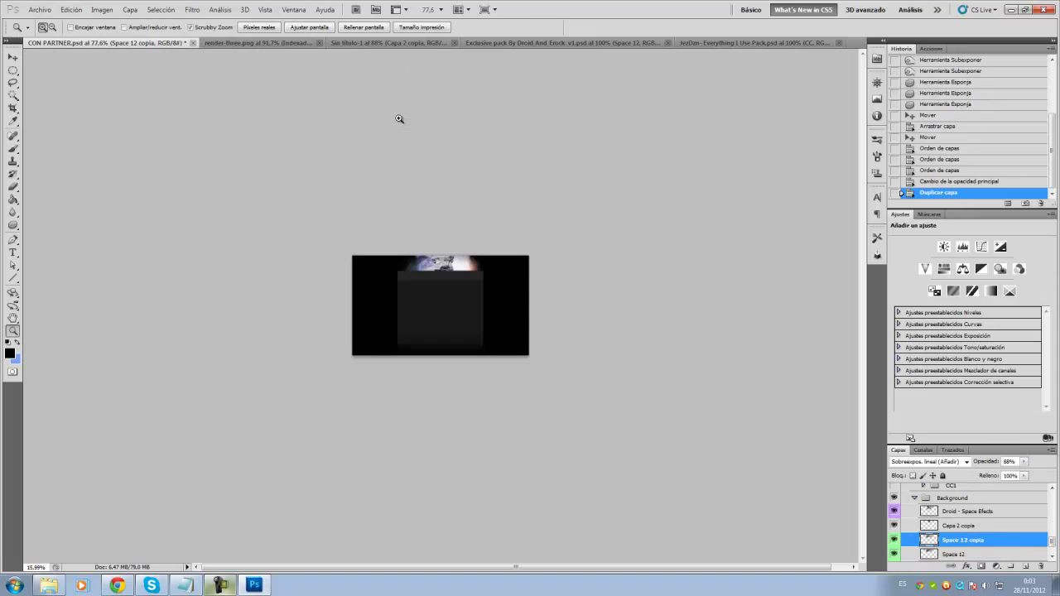
pyautogui.moveTo(141, 225); pyautogui.dragTo(303, 226)
pyautogui.press('Return')
pyautogui.press('z')
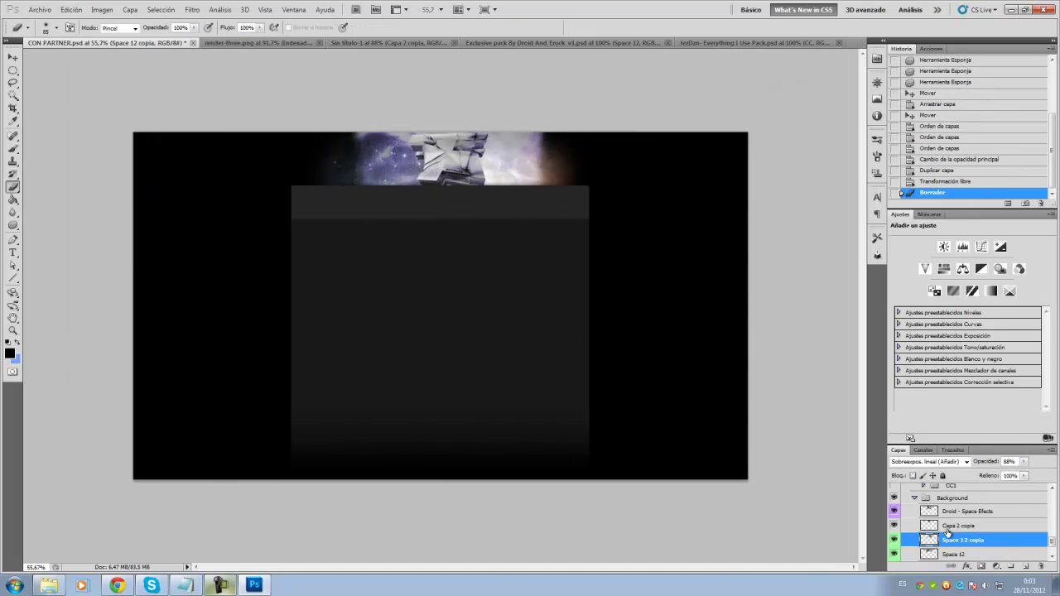
pyautogui.hotkey('alt', '[')
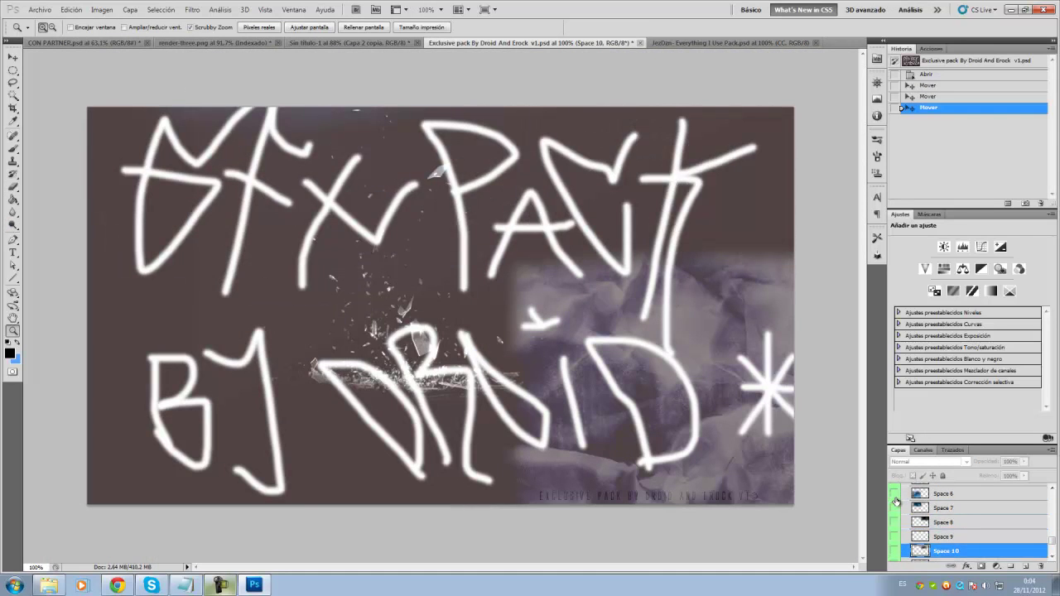
# - Drag Space 6 from the JezDzn pack into CON PARTNER and duplicate it
pyautogui.hotkey('ctrl', 'Tab')
pyautogui.click(896, 527)
pyautogui.moveTo(944, 558); pyautogui.dragTo(341, 139)
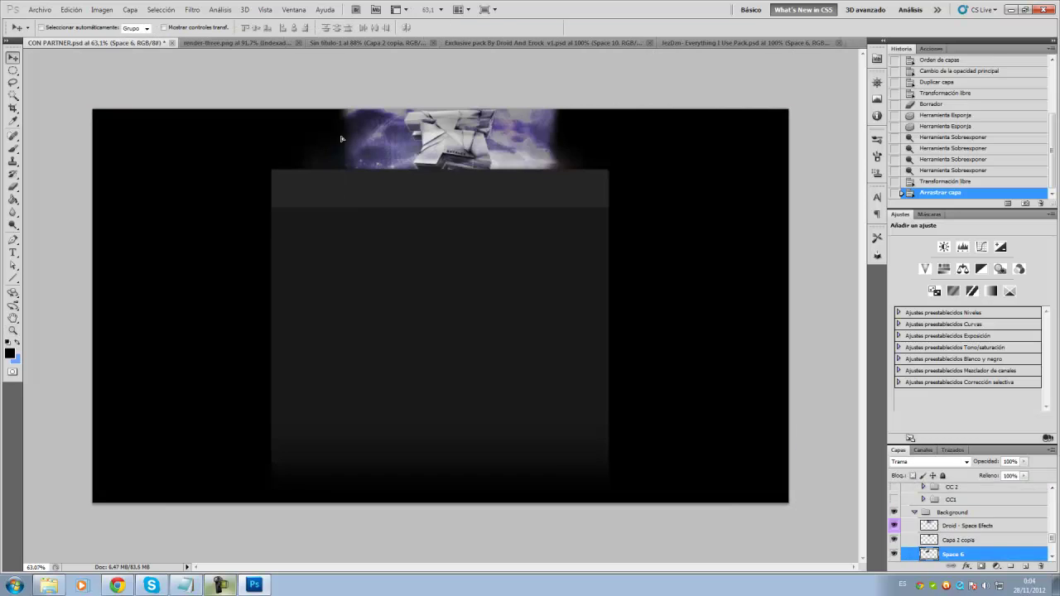
pyautogui.hotkey('ctrl', 'j')
# - Select the Space 6 and Space 6 copia layers together
pyautogui.click(944, 505)
pyautogui.keyDown('shift'); pyautogui.click(957, 492); pyautogui.keyUp('shift')
pyautogui.rightClick(961, 510)
pyautogui.press('Escape')
# - Bring Space 1 from the JezDzn pack into CON PARTNER and rotate it into place
pyautogui.hotkey('ctrl', 'shift', 'Tab')
pyautogui.moveTo(473, 272)
pyautogui.mouseDown()
pyautogui.moveTo(198, 132)
pyautogui.moveTo(372, 137)
pyautogui.mouseUp()
pyautogui.hotkey('ctrl', 't')
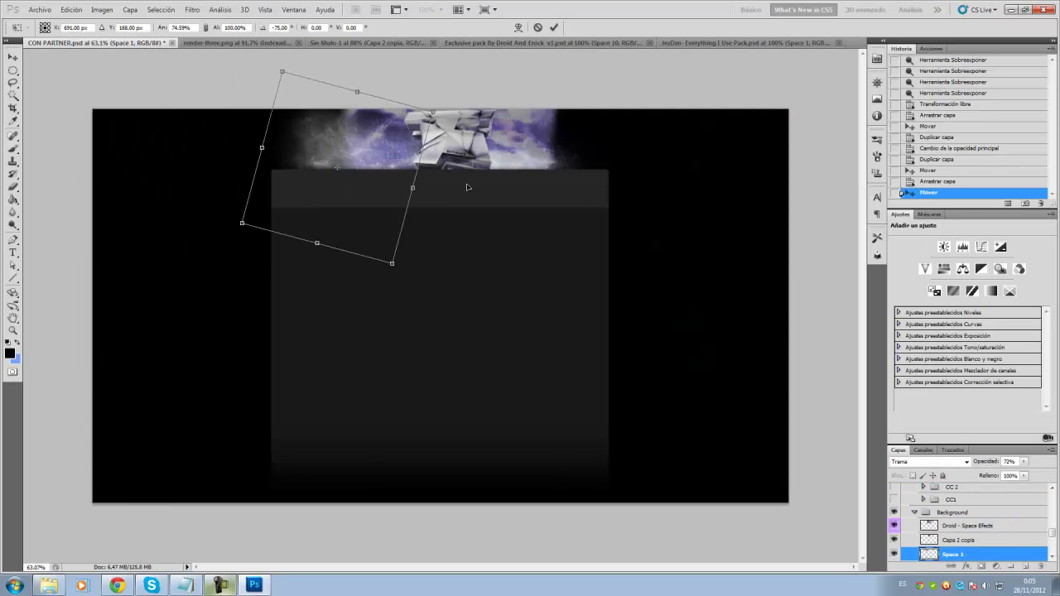
pyautogui.press('Return')
# - Tint Space 1 with Hue/Saturation, duplicate it, and transform the copy
pyautogui.hotkey('ctrl', 'u')
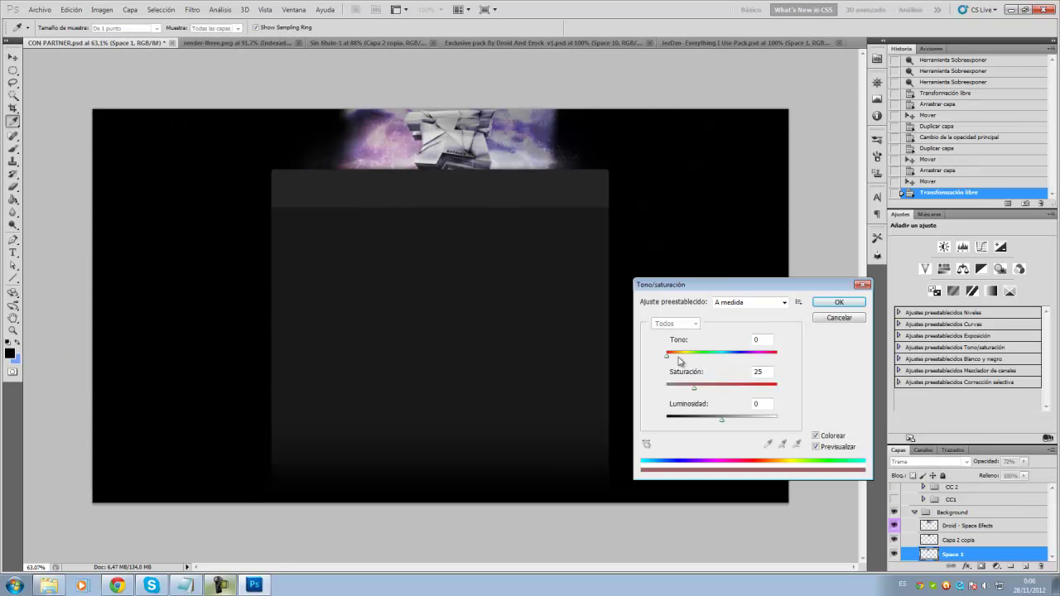
pyautogui.press('Return')
pyautogui.rightClick(953, 554)
pyautogui.click(72, 9)
pyautogui.click(124, 215)
pyautogui.press('Return')
# - Adjust the nebula copy and erase its left edge
pyautogui.click(102, 9)
pyautogui.click(401, 167)
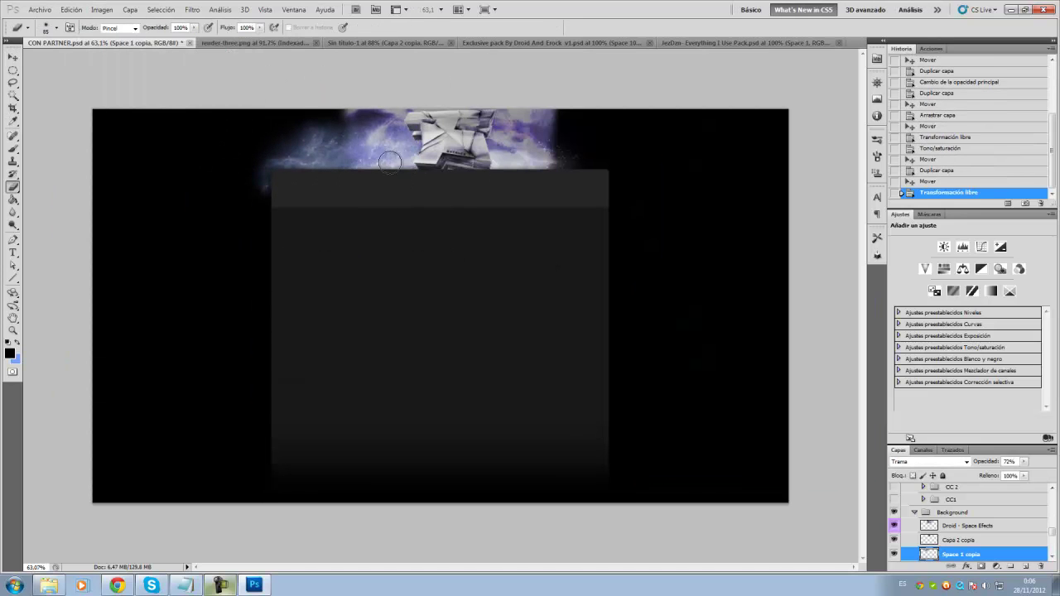
pyautogui.click(622, 180)
pyautogui.moveTo(315, 165); pyautogui.dragTo(190, 251)
pyautogui.click(50, 27)
pyautogui.click(267, 262)
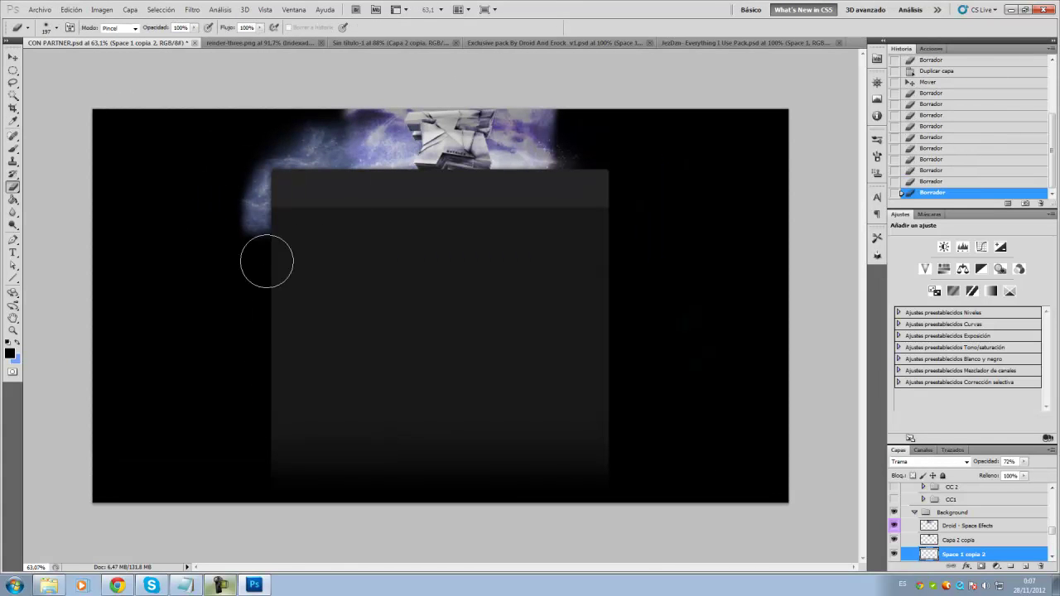
# - Duplicate the nebula layer twice, rotating the first copy
pyautogui.rightClick(921, 540)
pyautogui.click(946, 281)
pyautogui.press('Return')
pyautogui.hotkey('ctrl', 't')
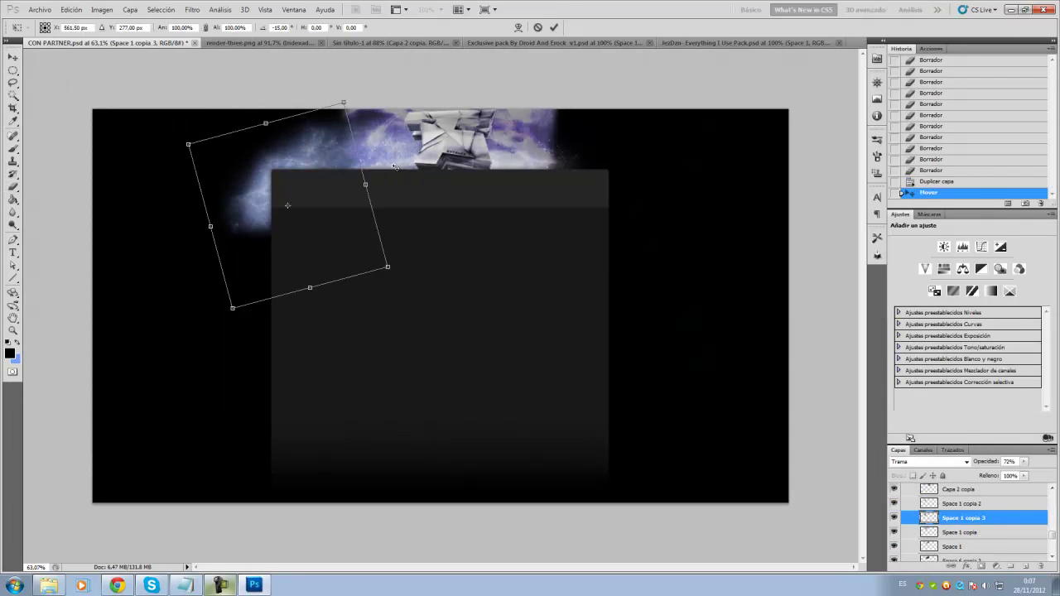
pyautogui.press('Return')
pyautogui.rightClick(952, 518)
pyautogui.click(947, 281)
pyautogui.press('Return')
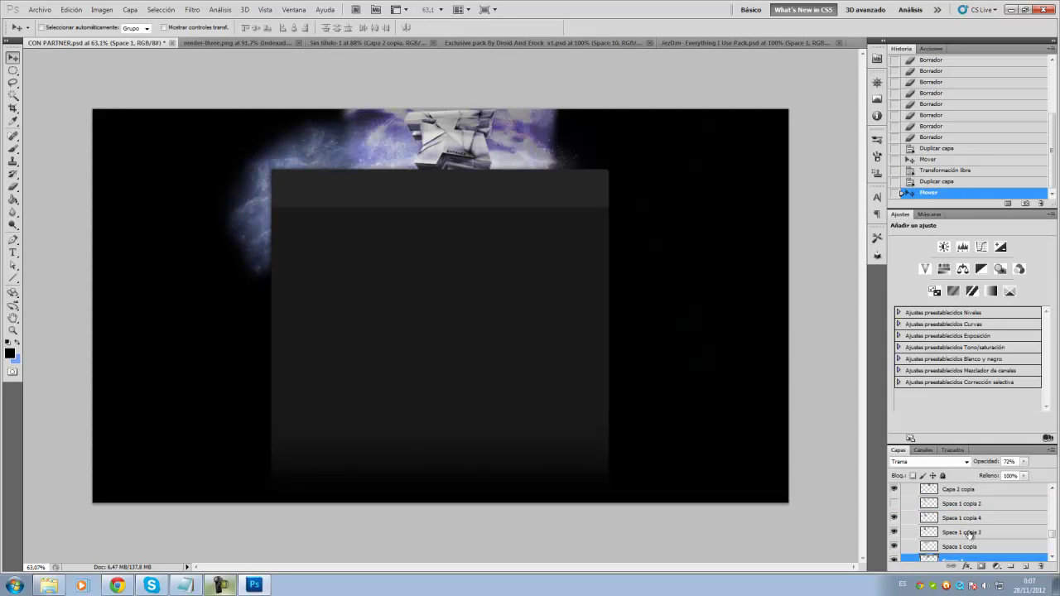
# - Select all the rotated nebula copies together
pyautogui.keyDown('shift'); pyautogui.click(961, 504); pyautogui.keyUp('shift')
pyautogui.rightClick(953, 530)
pyautogui.click(926, 297)
pyautogui.click(623, 181)
pyautogui.click(71, 9)
# - Merge the nebula copies, set the blend to Trama, and flip the result horizontally
pyautogui.rightClick(940, 517)
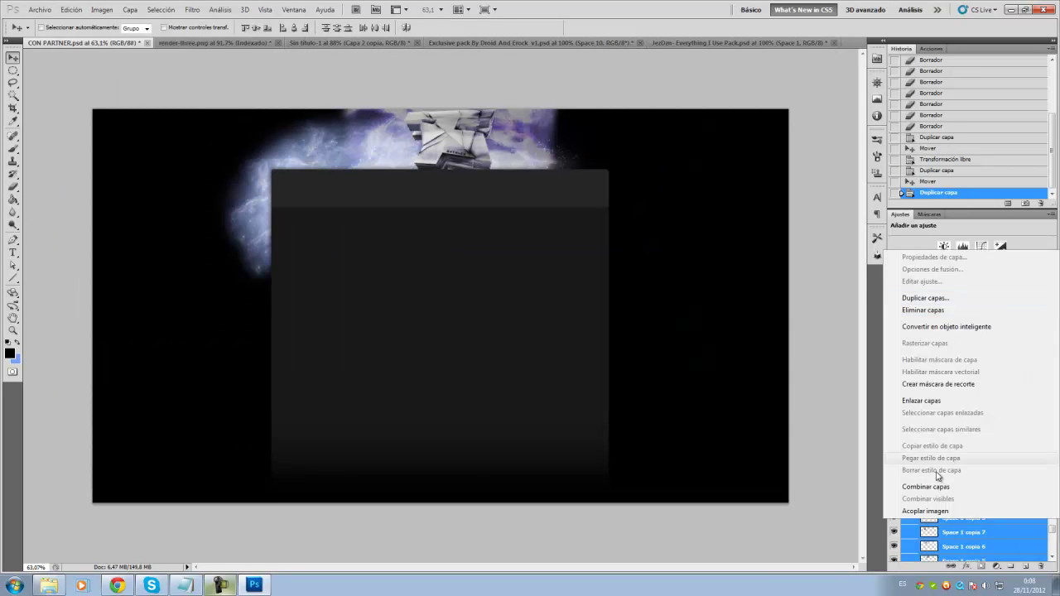
pyautogui.click(926, 487)
pyautogui.hotkey('shift', 'alt', 's')
pyautogui.click(71, 9)
pyautogui.click(348, 390)
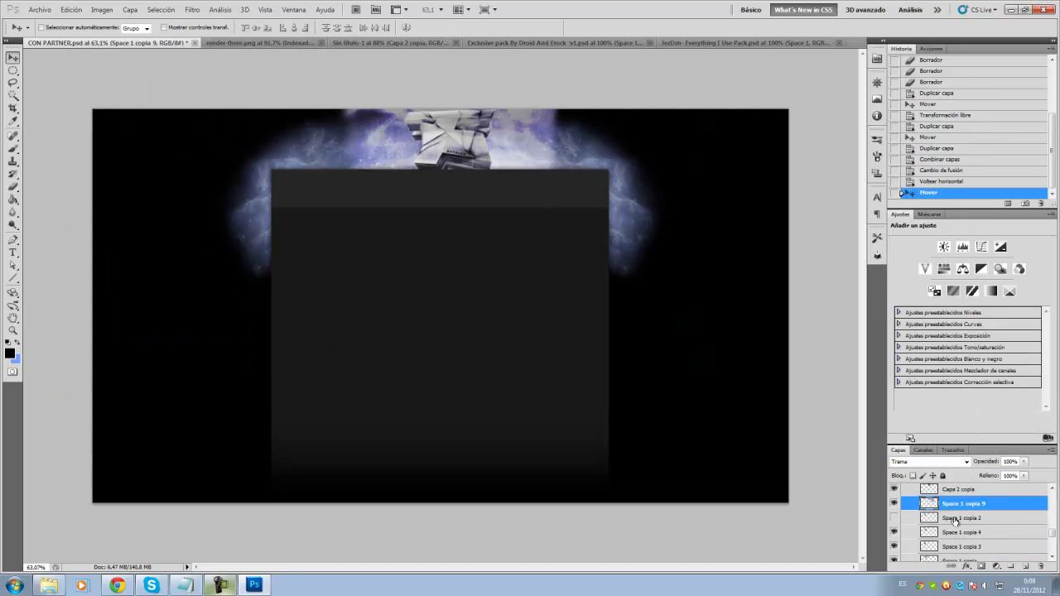
# - Duplicate Droid - Space Efects twice, placing copies at the top right and left of the header
pyautogui.rightClick(954, 520)
pyautogui.click(947, 282)
pyautogui.press('Return')
pyautogui.moveTo(572, 166); pyautogui.dragTo(590, 168)
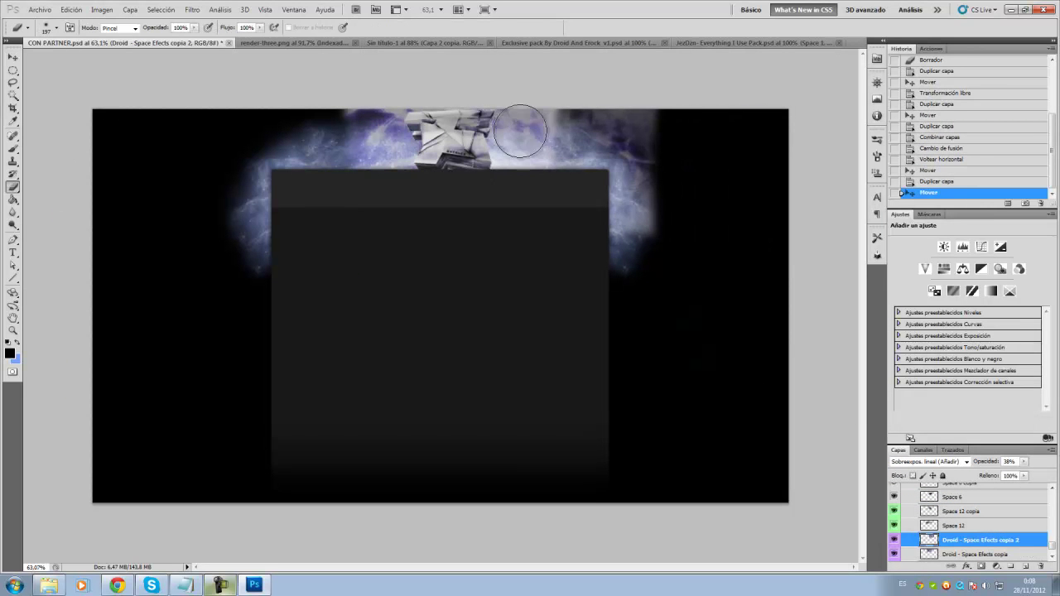
pyautogui.press('v')
pyautogui.hotkey('ctrl', 'j')
pyautogui.moveTo(301, 208); pyautogui.dragTo(282, 204)
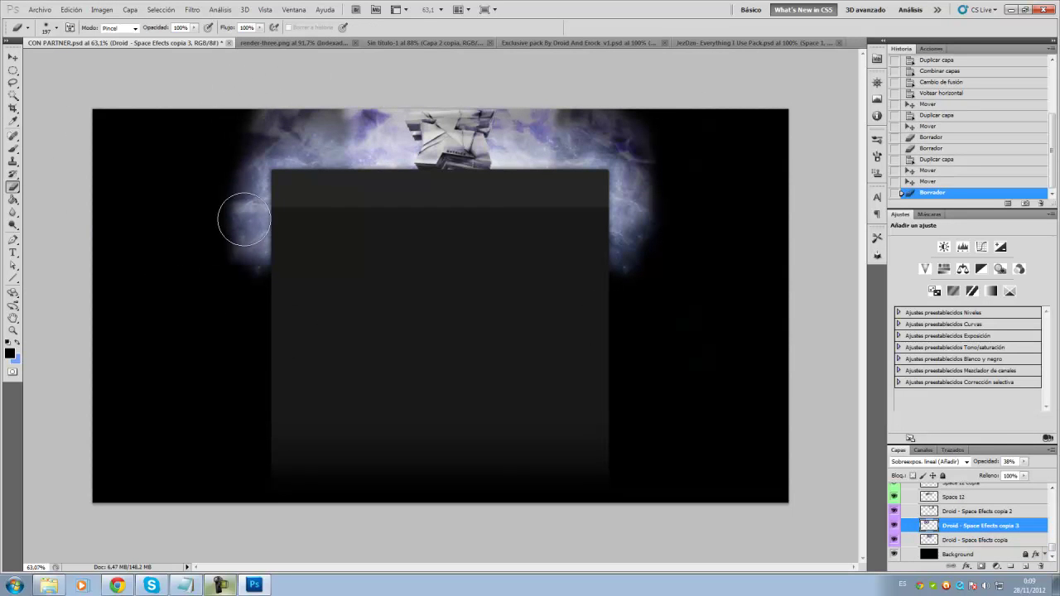
# - Duplicate the glow layer twice, free-transform the copy, and work on glass 2 copia
pyautogui.hotkey('ctrl', 'j')
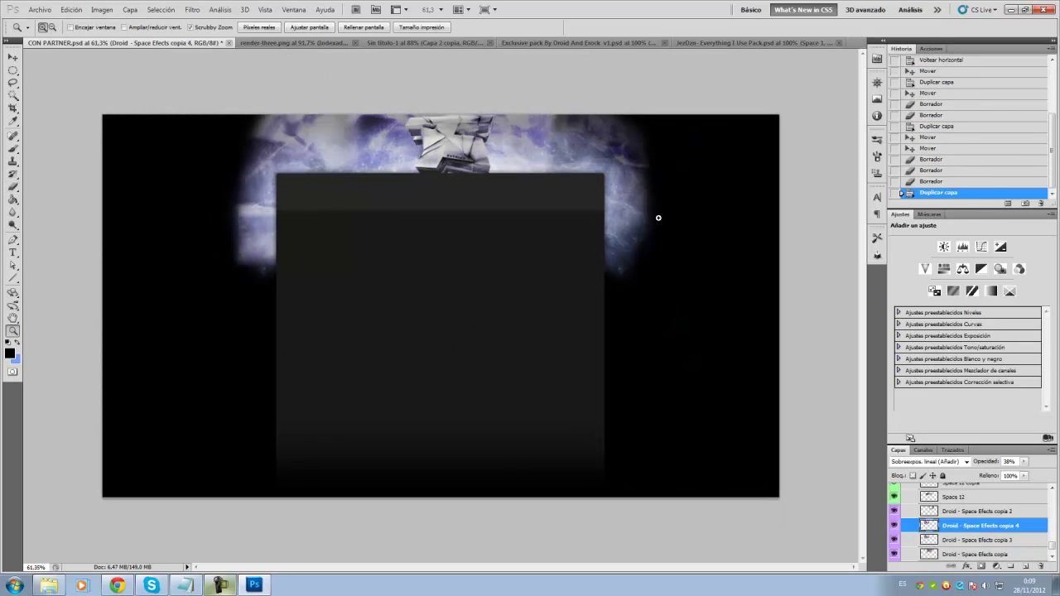
pyautogui.hotkey('ctrl', 'j')
pyautogui.hotkey('ctrl', 't')
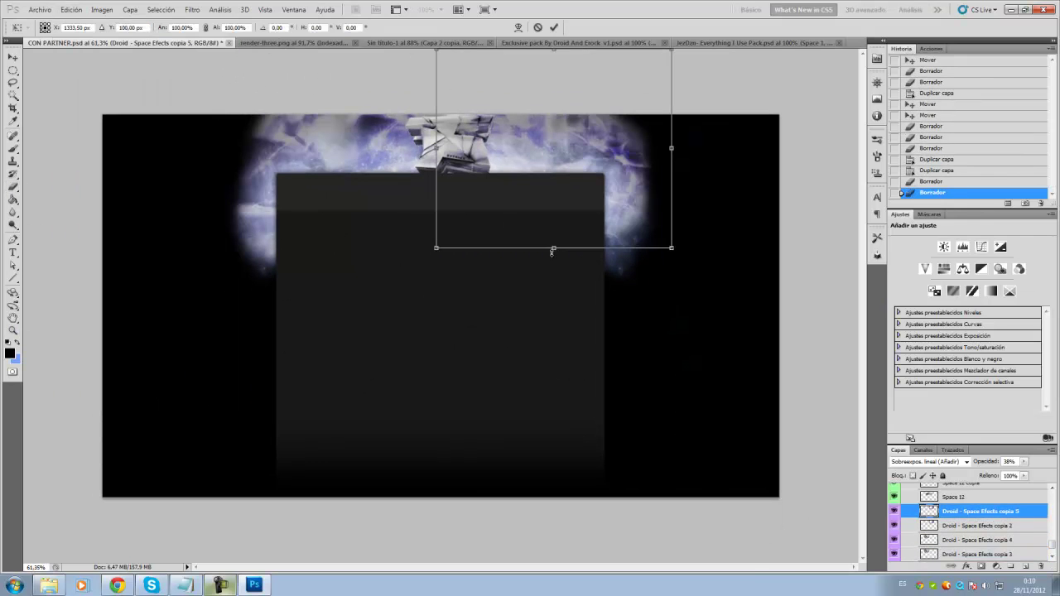
pyautogui.press('Return')
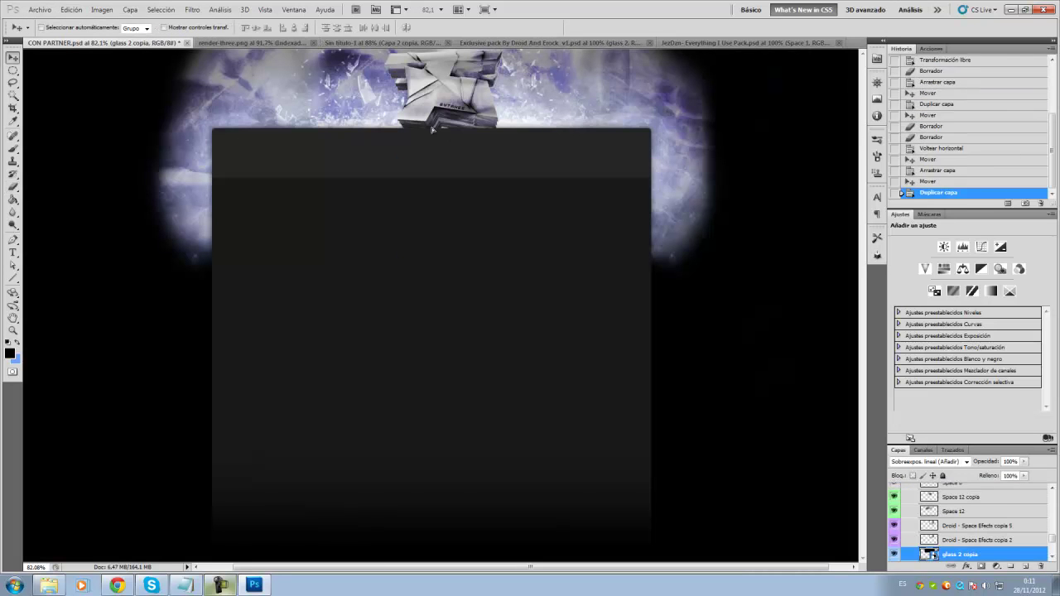
pyautogui.rightClick(899, 502)
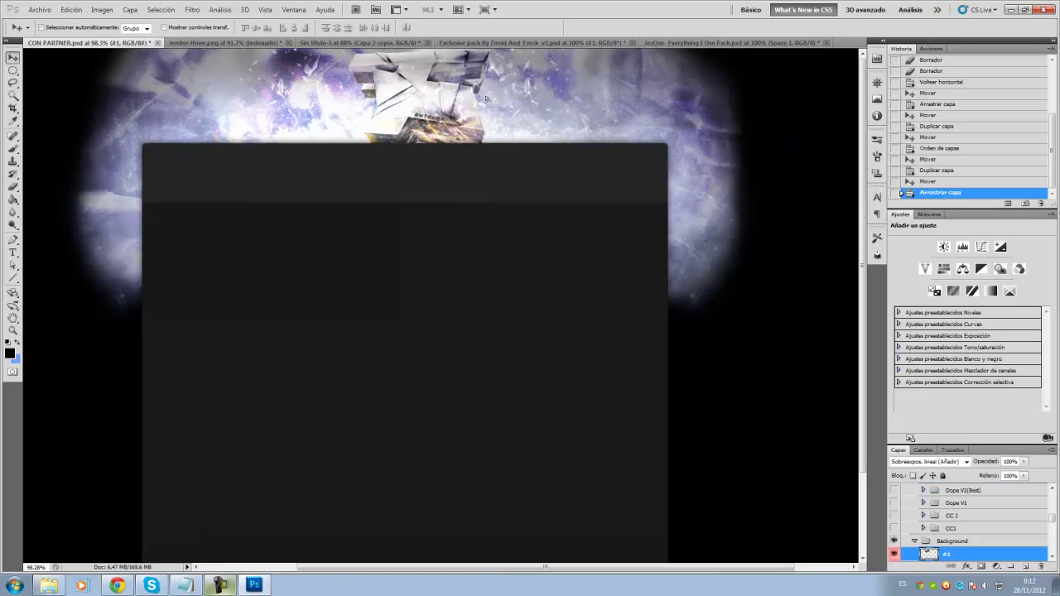
# - Move the light copy to the top, flip it horizontally, and erase the lower right-side glow
pyautogui.moveTo(558, 164); pyautogui.dragTo(632, 154)
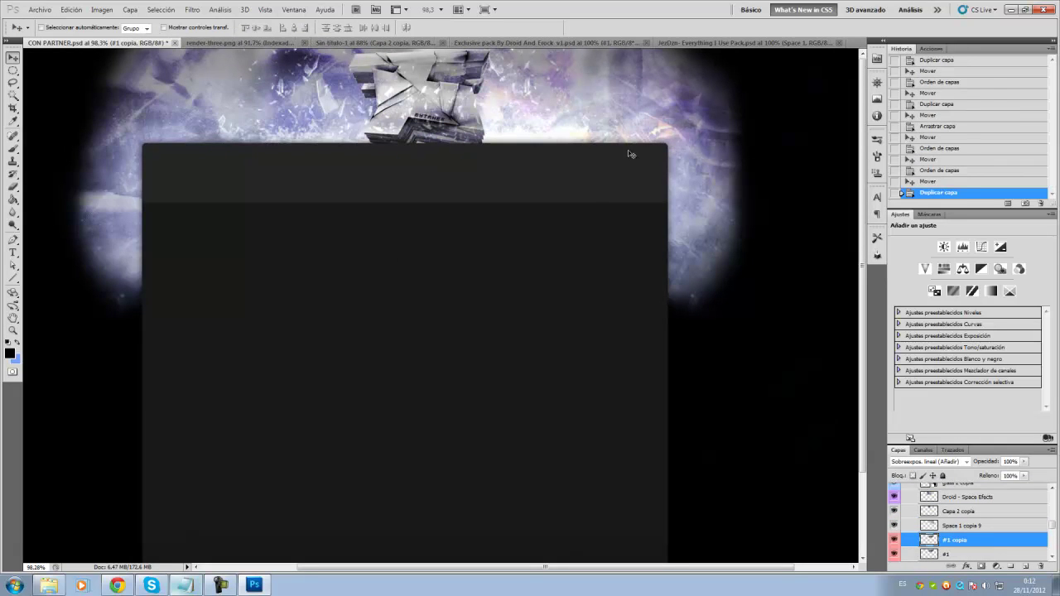
pyautogui.hotkey('ctrl', 'shift', 'h')
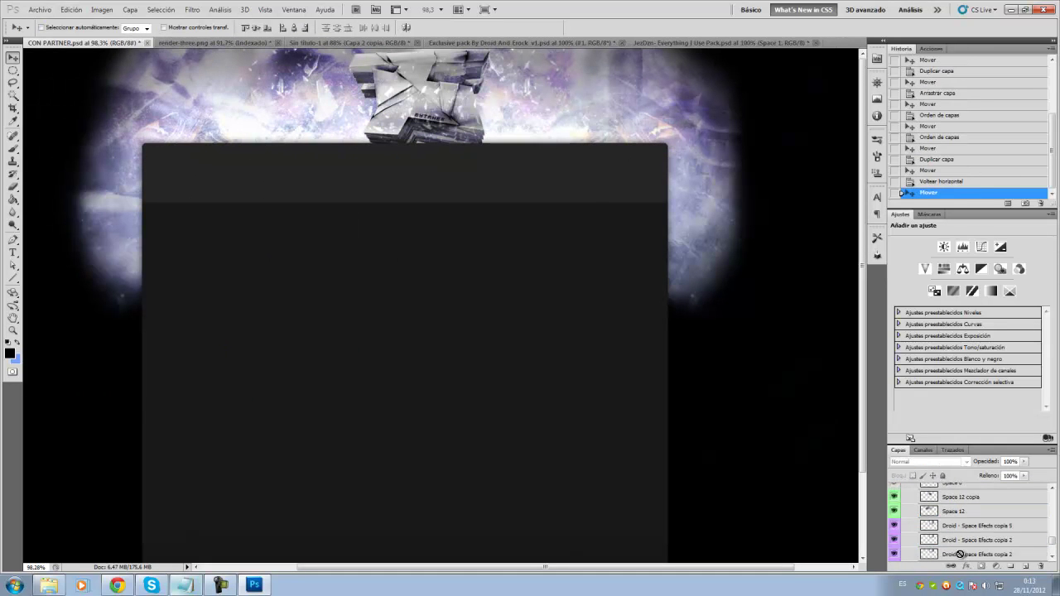
pyautogui.scroll(-3, 1050, 545)
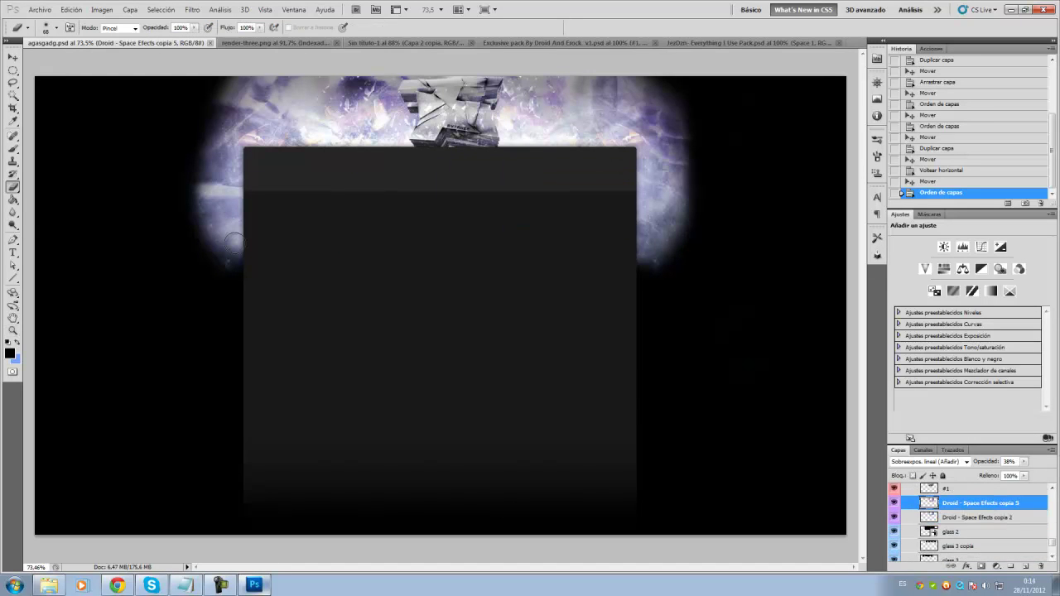
pyautogui.hotkey('alt', '[')
pyautogui.moveTo(663, 248); pyautogui.dragTo(662, 92)
pyautogui.moveTo(642, 78); pyautogui.dragTo(629, 124)
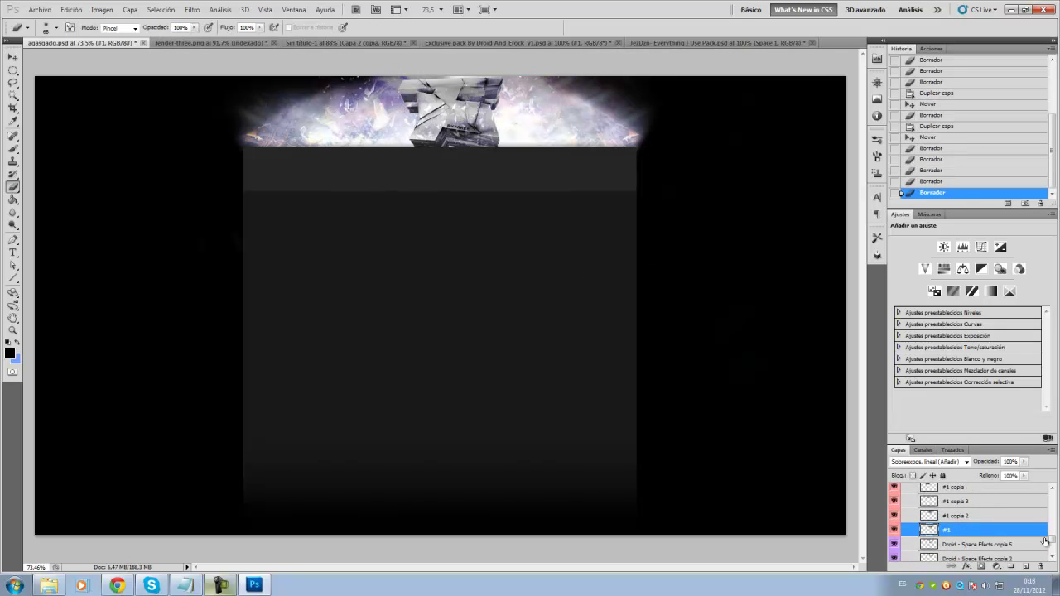
pyautogui.scroll(-3, 1046, 542)
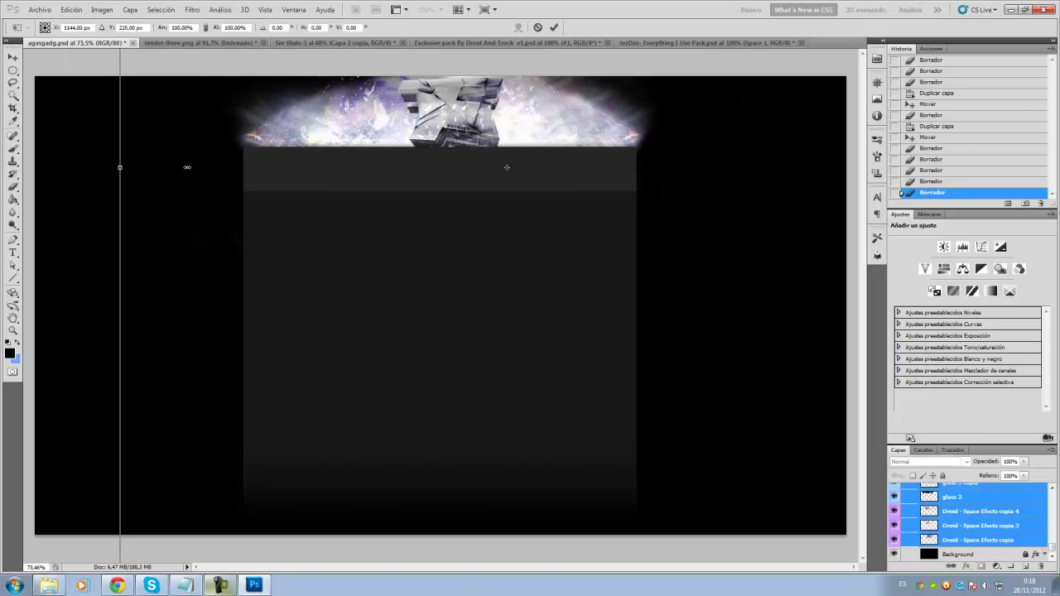
# - Stretch the selected glow layers across the header
pyautogui.hotkey('ctrl', '-')
pyautogui.hotkey('ctrl', '-')
pyautogui.hotkey('ctrl', '-')
pyautogui.moveTo(458, 163); pyautogui.dragTo(458, 165)
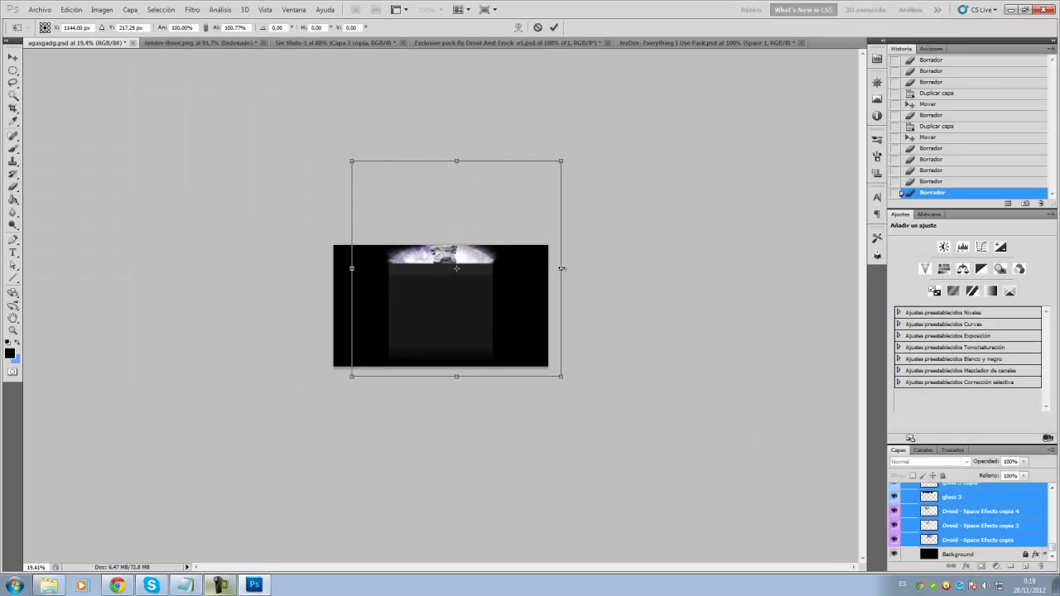
pyautogui.click(449, 247)
pyautogui.scroll(3, 1052, 543)
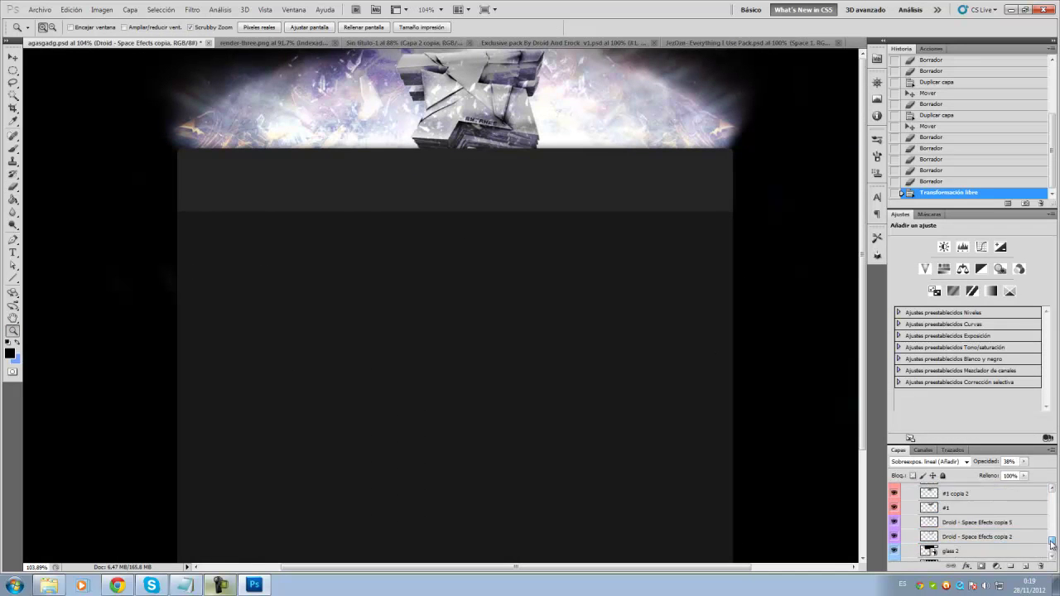
pyautogui.scroll(-3, 1052, 542)
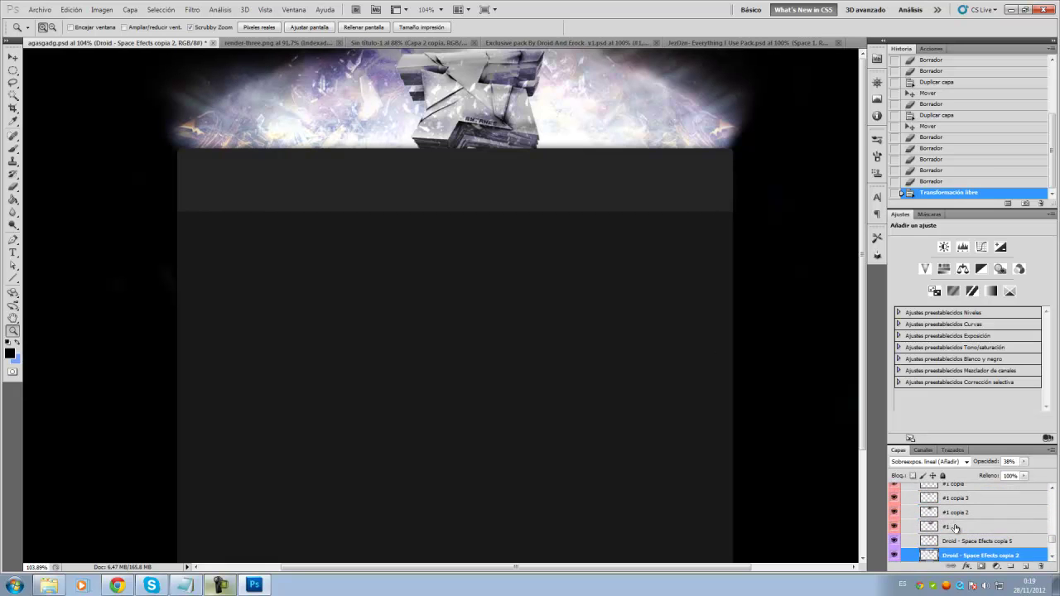
# - Duplicate #1 as #1 copia 4, place it above #1 copia, and position the flare
pyautogui.click(955, 528)
pyautogui.rightClick(949, 530)
pyautogui.click(919, 320)
pyautogui.press('Return')
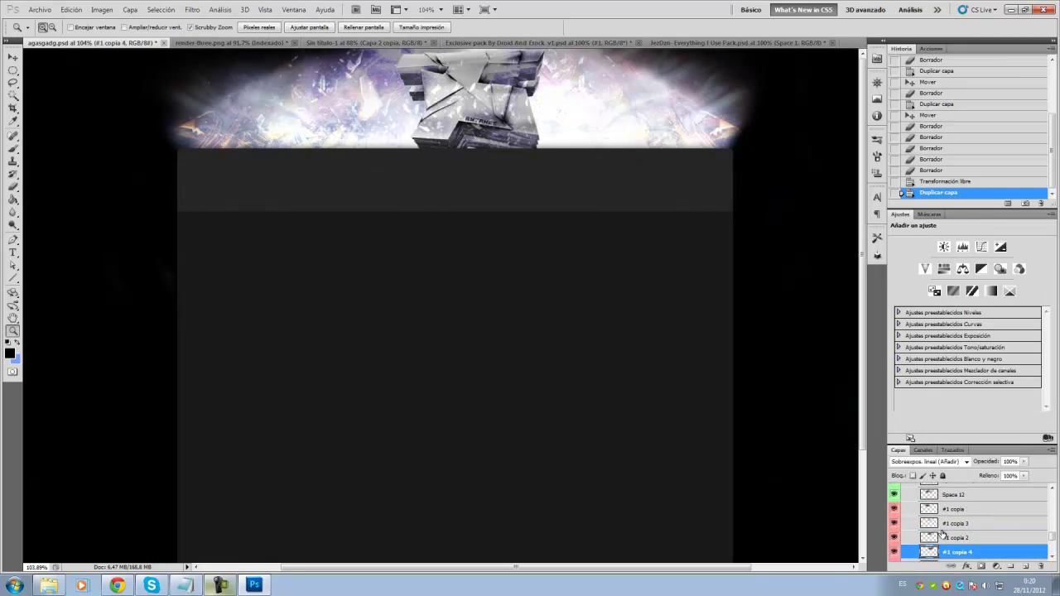
pyautogui.rightClick(952, 514)
pyautogui.click(13, 60)
pyautogui.moveTo(199, 99)
pyautogui.mouseDown()
pyautogui.moveTo(236, 107)
pyautogui.moveTo(257, 132)
pyautogui.mouseUp()
# - Switch to the Eraser and reposition the Capa 2 copia layer
pyautogui.press('e')
pyautogui.scroll(-3, 483, 220)
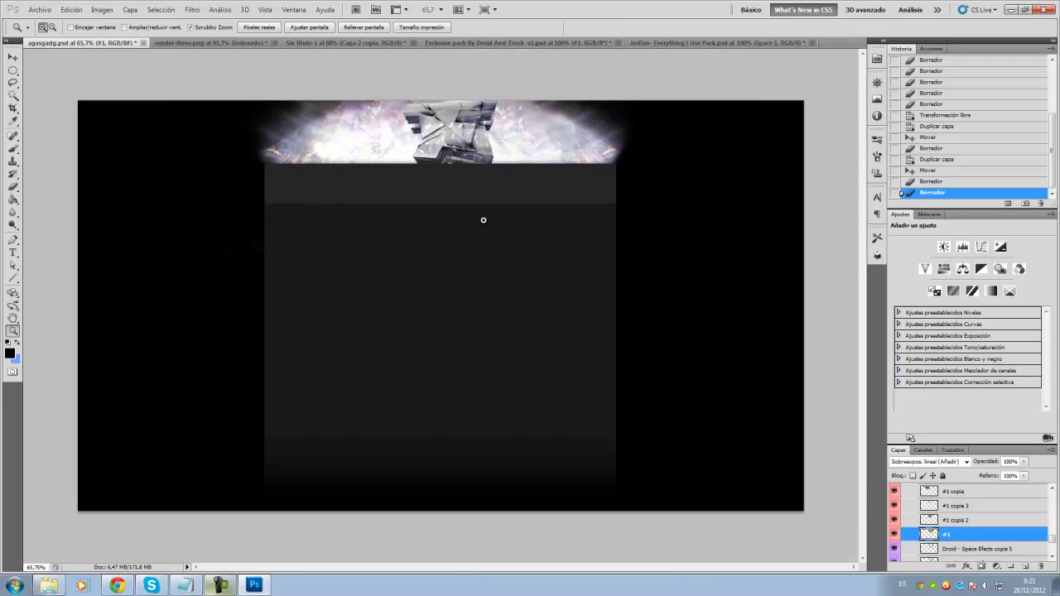
pyautogui.scroll(3, 393, 236)
pyautogui.scroll(-4, 568, 152)
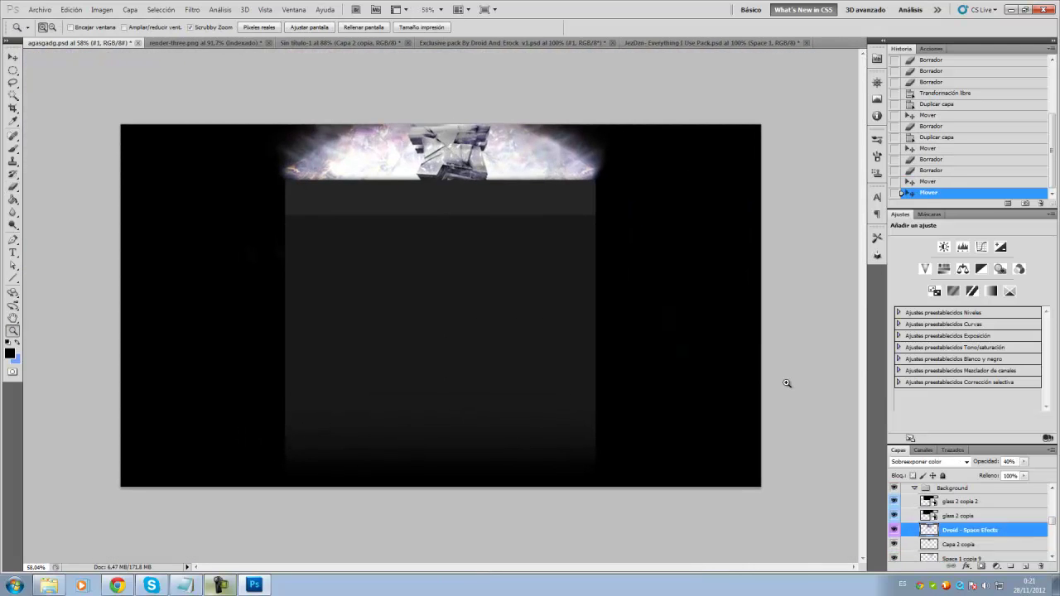
pyautogui.moveTo(424, 187); pyautogui.dragTo(428, 191)
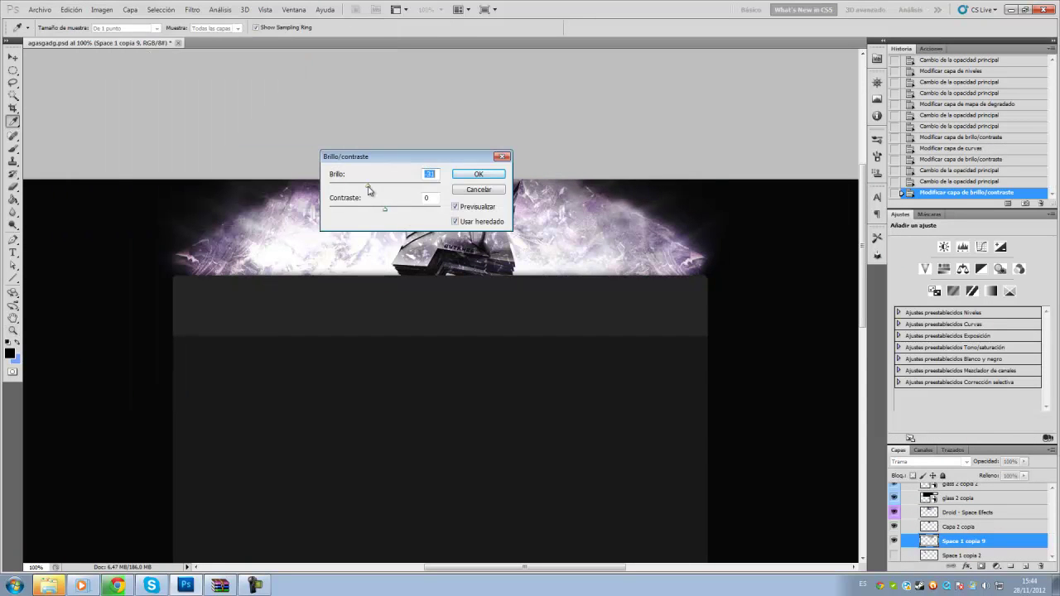
# - Dismiss the error message and select Droid - Space Efects copia for erasing
pyautogui.click(1001, 247)
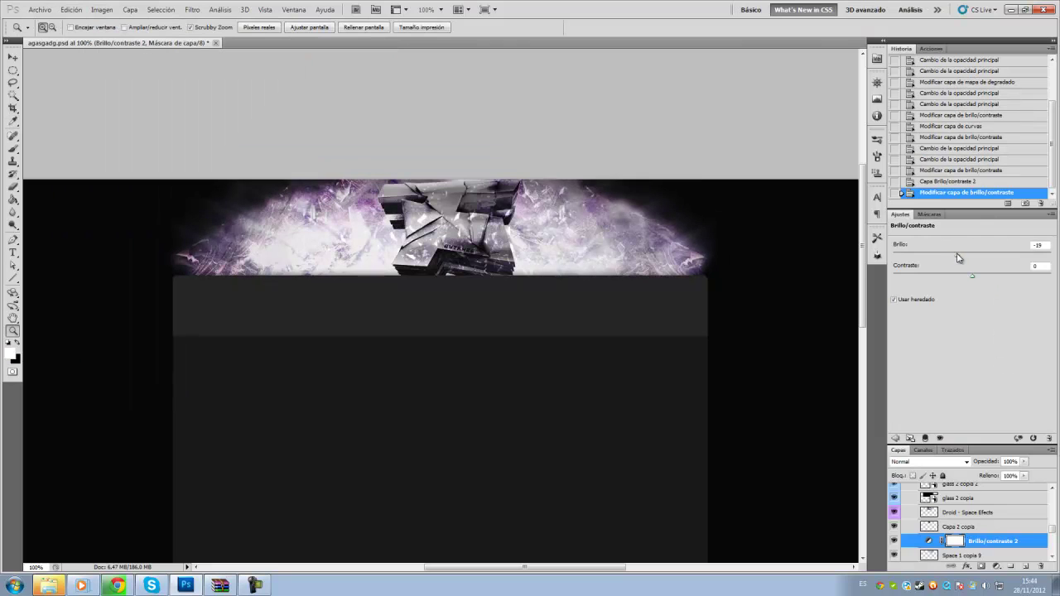
pyautogui.click(527, 225)
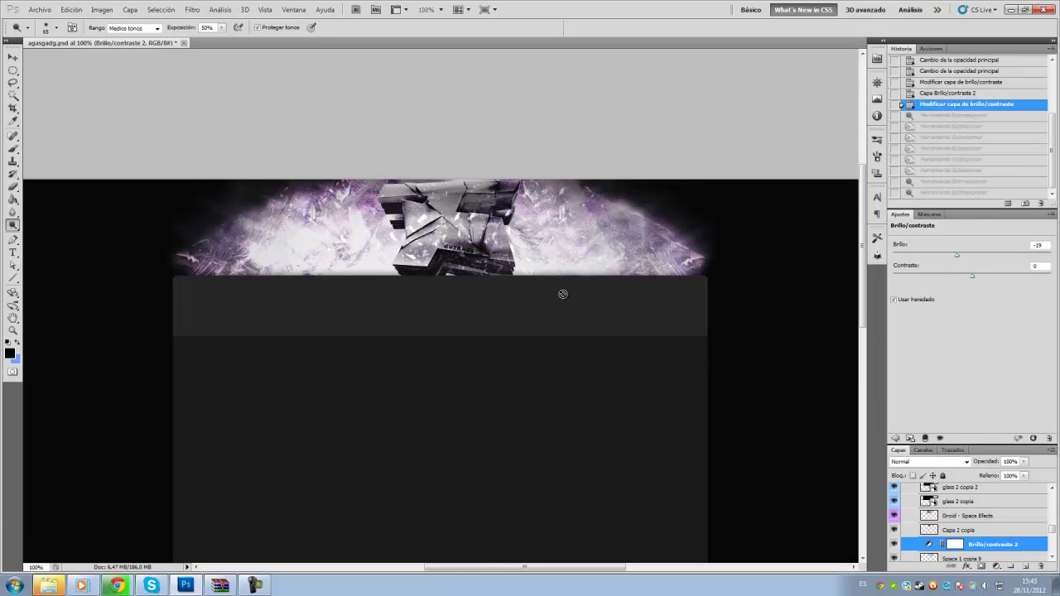
pyautogui.scroll(-5, 1005, 519)
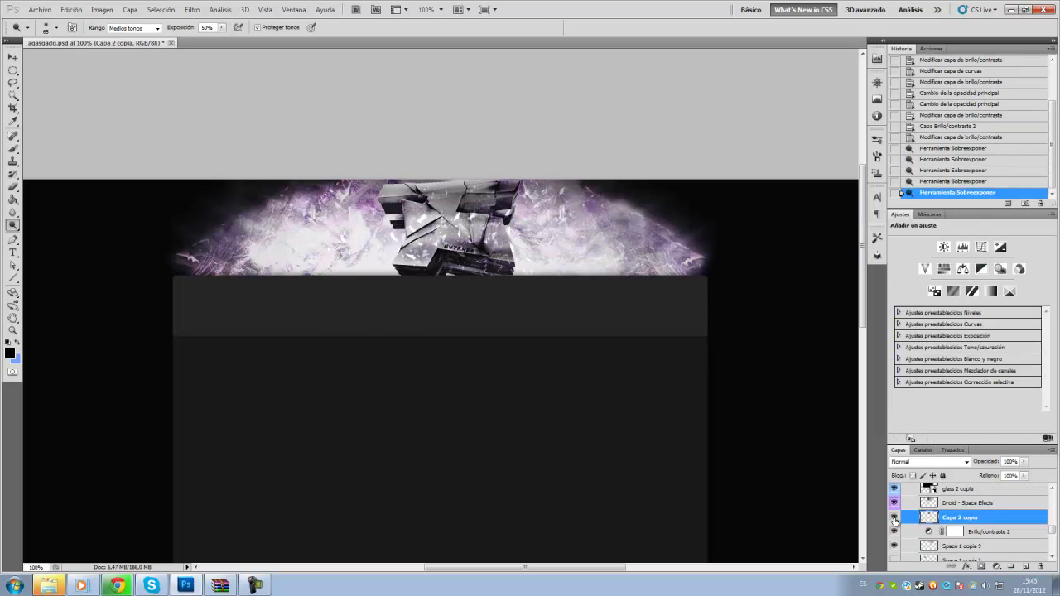
pyautogui.moveTo(894, 489); pyautogui.dragTo(897, 549)
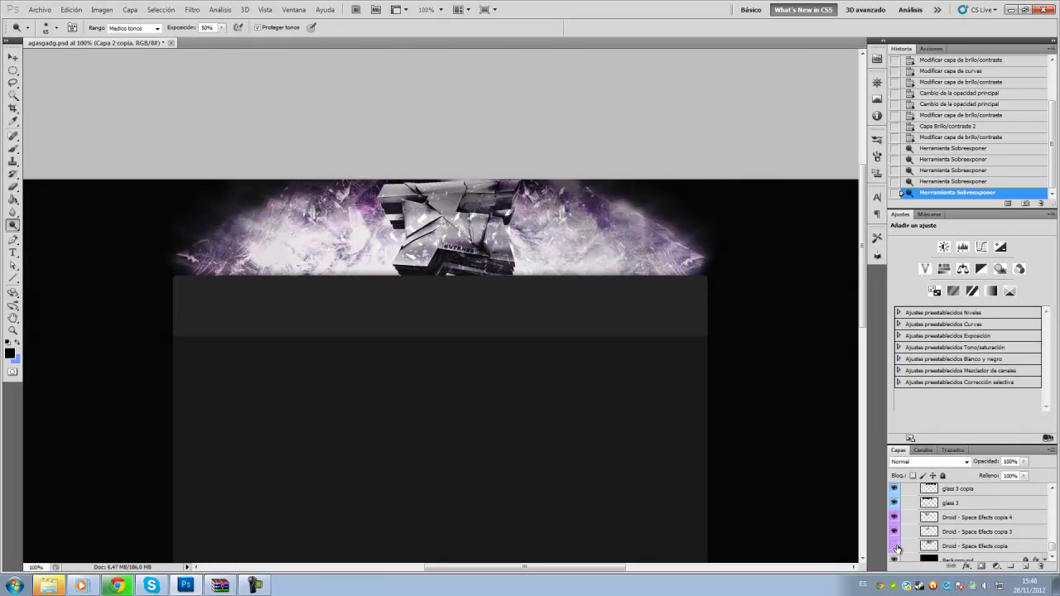
pyautogui.click(961, 546)
pyautogui.press('e')
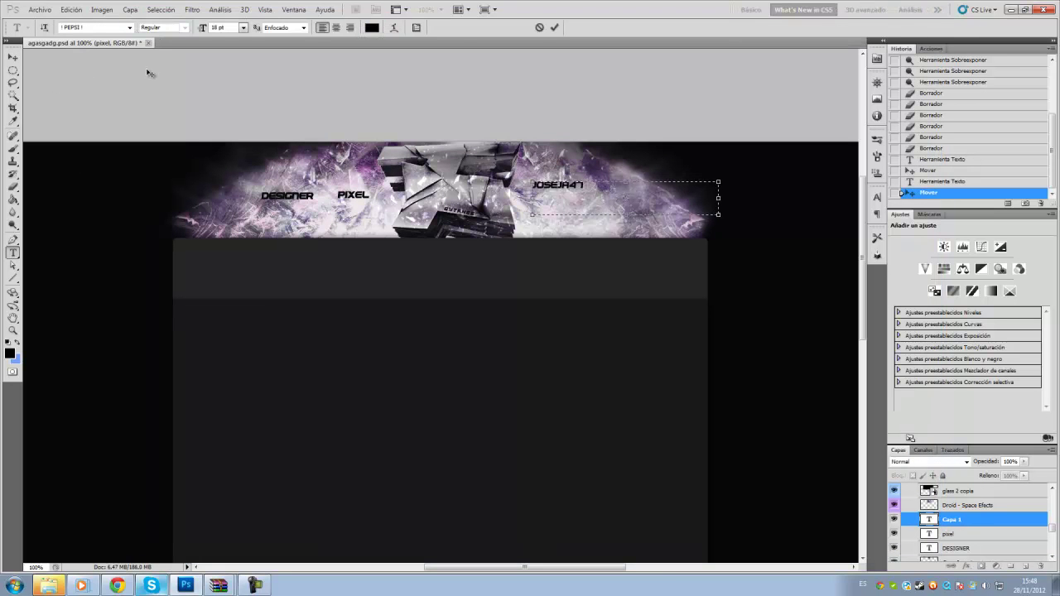
# - Commit the JOSEJA47 text and add the word Network as another text layer
pyautogui.hotkey('ctrl', 'Return')
pyautogui.write('Network')
pyautogui.hotkey('ctrl', 'Return')
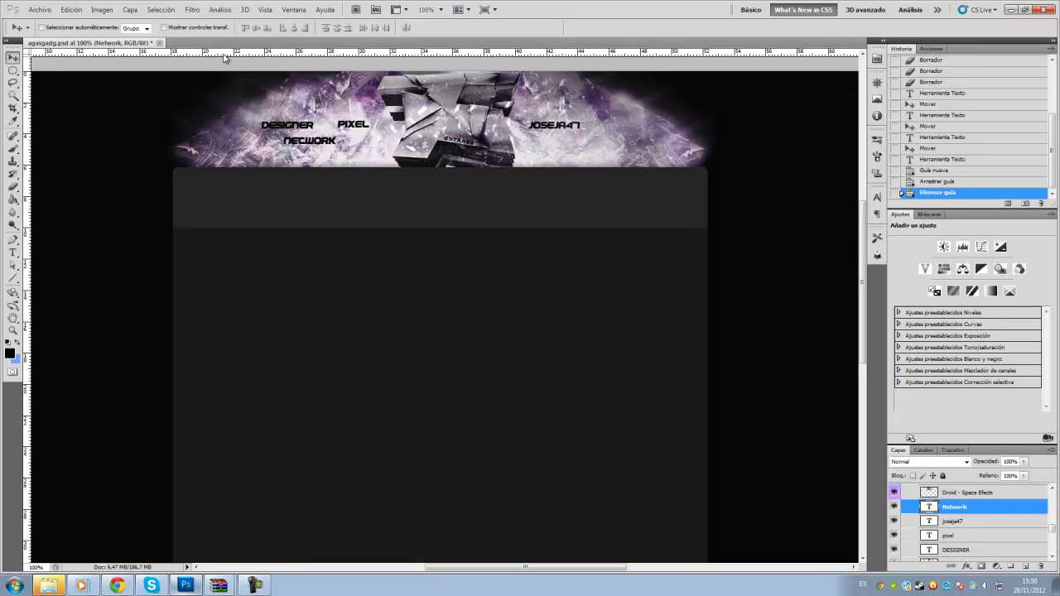
# - Align the header words along a horizontal guide, shifting the text and render slightly left
pyautogui.moveTo(224, 56); pyautogui.dragTo(224, 129)
pyautogui.scroll(-1, 957, 506)
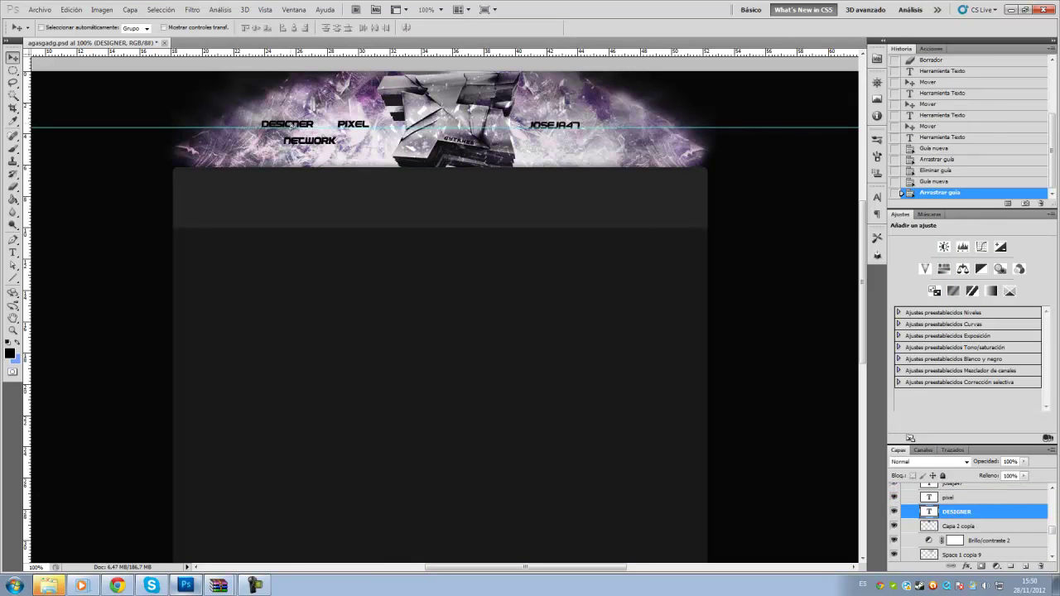
pyautogui.hotkey('ctrl', 'alt', 'a')
pyautogui.moveTo(642, 127); pyautogui.dragTo(630, 126)
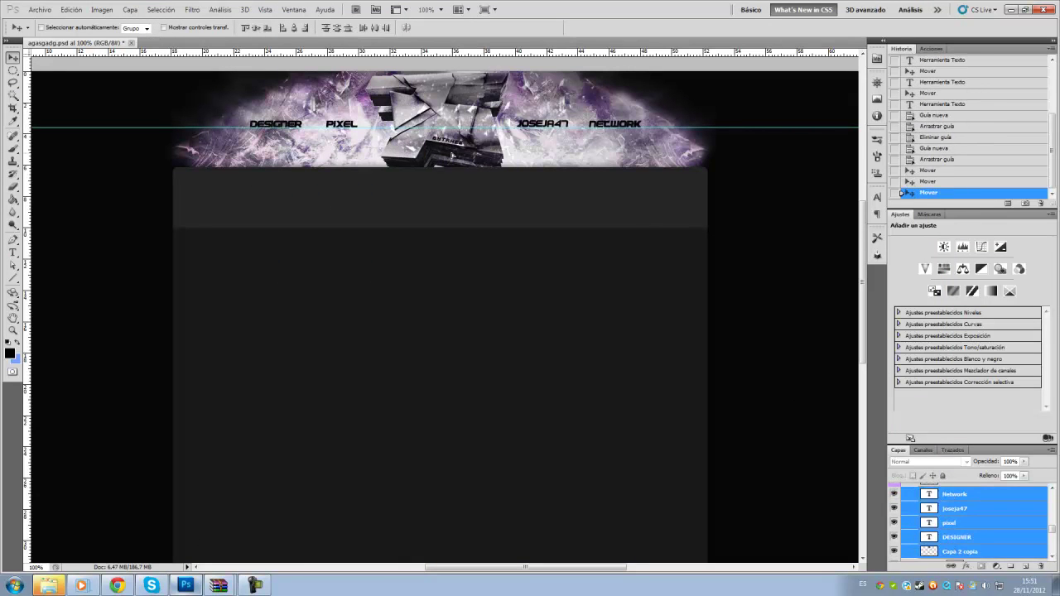
pyautogui.moveTo(161, 129); pyautogui.dragTo(256, 584)
pyautogui.hotkey('ctrl', 'r')
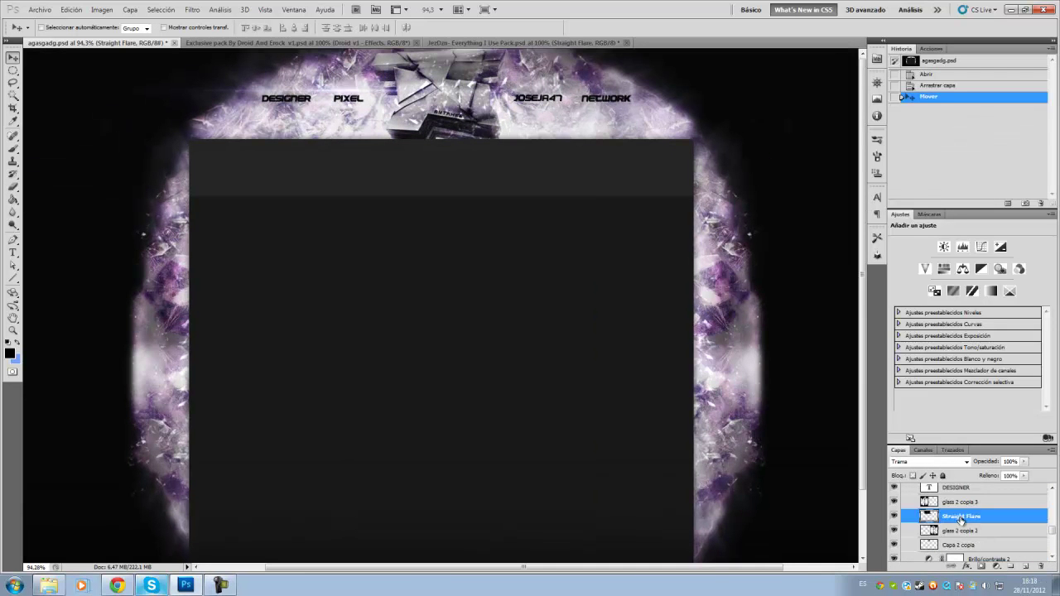
# - Duplicate the Straight Flare layer twice, spread a copy across the header, and merge them
pyautogui.moveTo(961, 519); pyautogui.dragTo(961, 551)
pyautogui.rightClick(961, 547)
pyautogui.click(947, 414)
pyautogui.click(630, 179)
pyautogui.hotkey('ctrl', 'j')
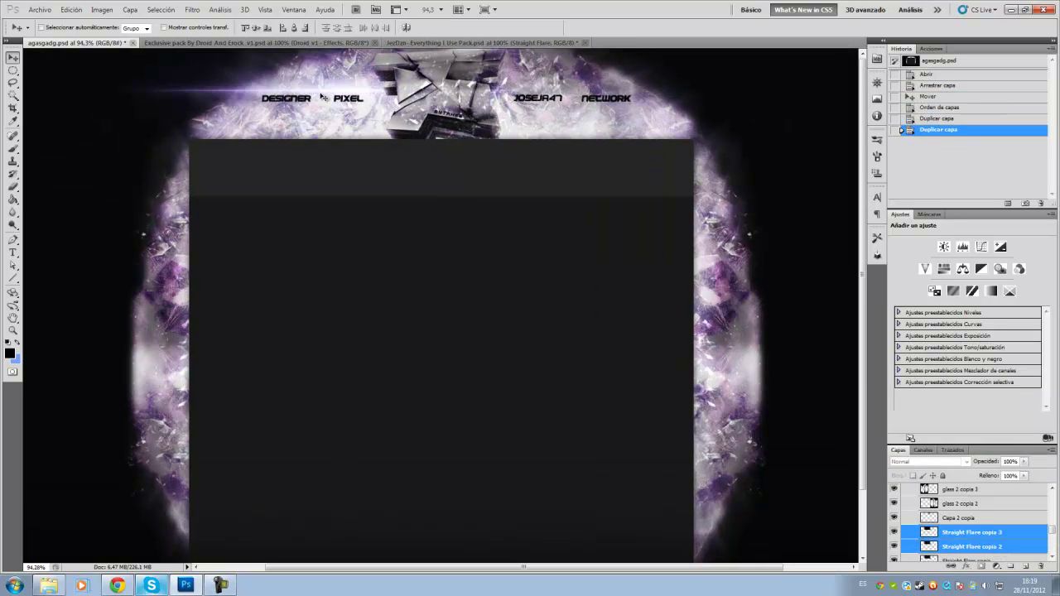
pyautogui.moveTo(323, 98); pyautogui.dragTo(348, 98)
pyautogui.rightClick(974, 539)
pyautogui.click(936, 534)
# - Set the merged flare's blend mode to Trama after trying Subexponer color
pyautogui.click(928, 461)
pyautogui.click(916, 228)
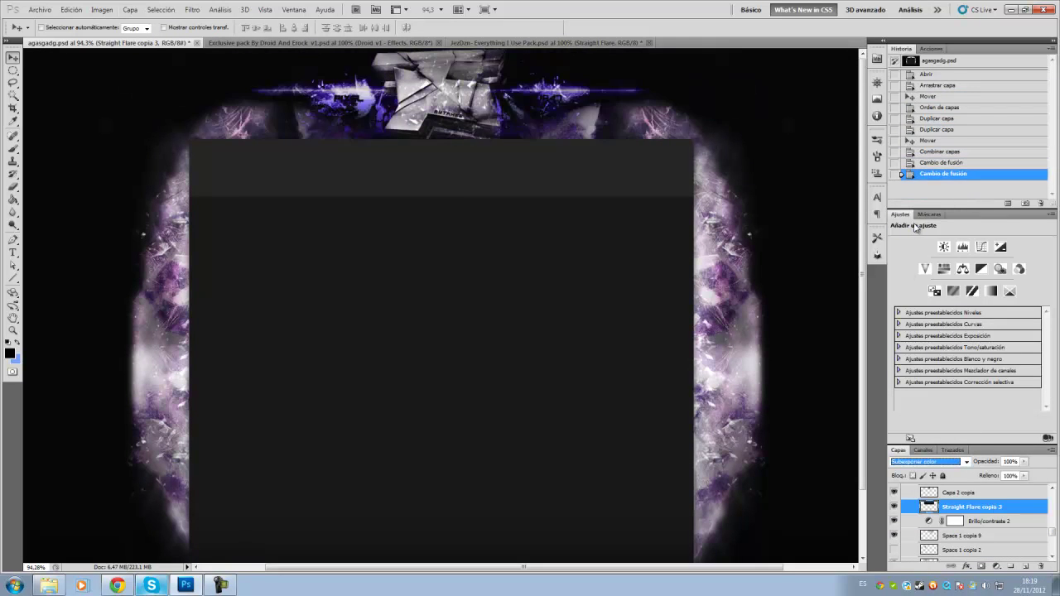
pyautogui.press('Down')
pyautogui.press('Down')
pyautogui.press('Down')
pyautogui.press('Down')
pyautogui.press('Down')
pyautogui.press('Down')
pyautogui.press('Down')
pyautogui.press('Down')
pyautogui.press('Down')
pyautogui.press('Down')
pyautogui.press('Down')
pyautogui.press('Down')
pyautogui.click(928, 461)
pyautogui.click(927, 263)
# - Give DESIGNER a magenta Outer Glow plus a Gradient Overlay layer style
pyautogui.click(192, 9)
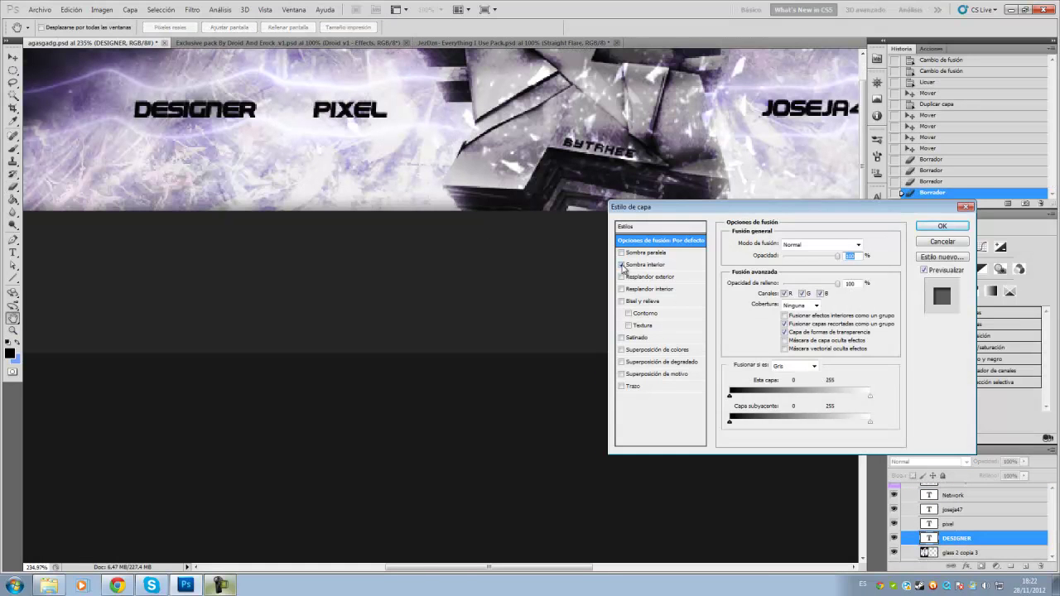
pyautogui.click(651, 276)
pyautogui.click(741, 276)
pyautogui.moveTo(832, 274); pyautogui.dragTo(832, 208)
pyautogui.click(941, 184)
pyautogui.click(665, 362)
pyautogui.click(838, 268)
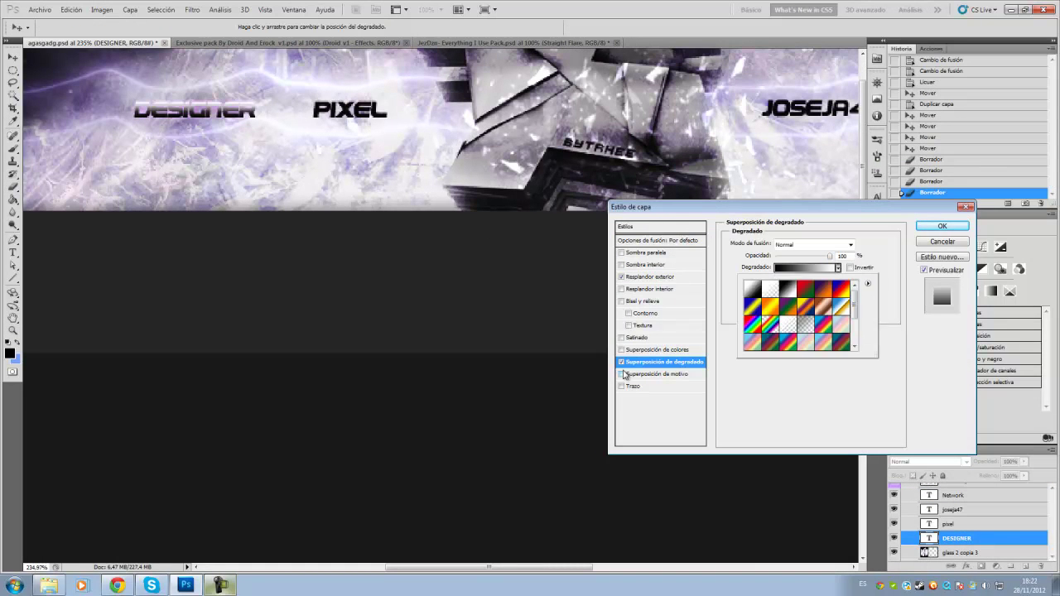
pyautogui.click(657, 350)
# - Paste the DESIGNER layer style onto the other header text layers
pyautogui.click(941, 226)
pyautogui.rightClick(949, 522)
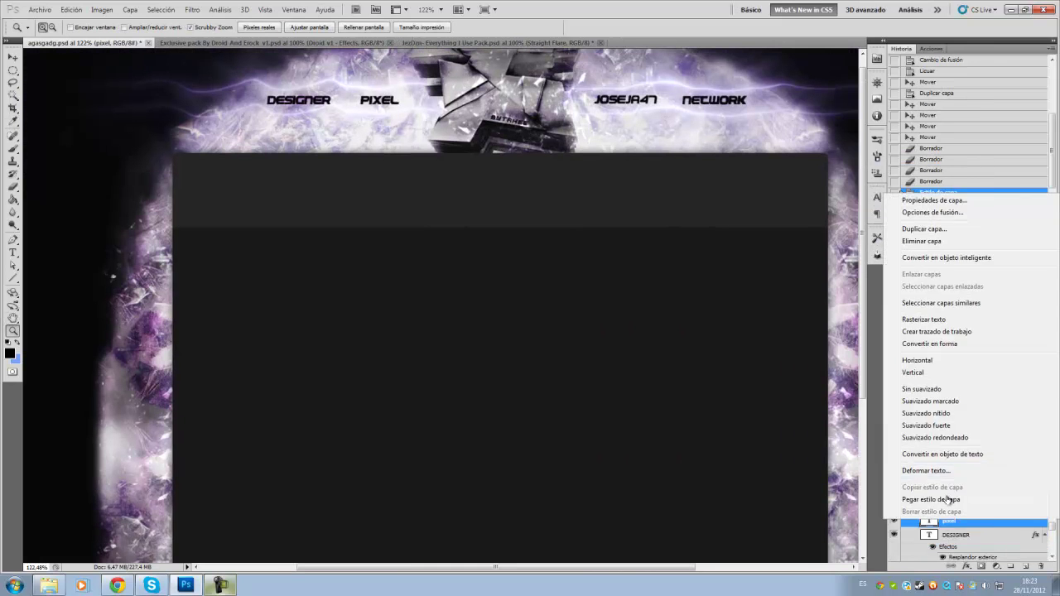
pyautogui.click(949, 500)
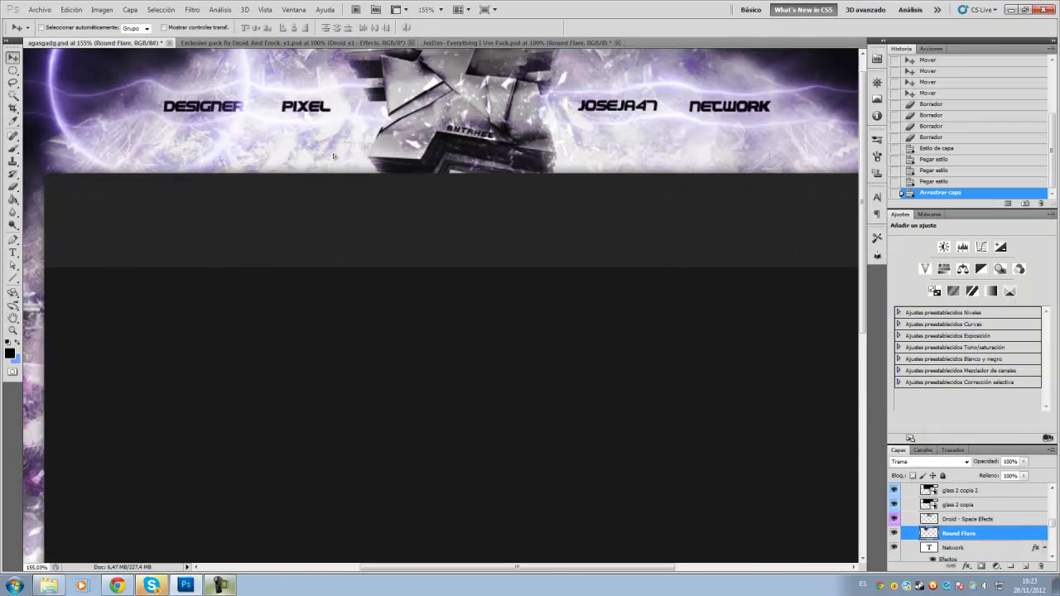
pyautogui.moveTo(334, 155); pyautogui.dragTo(414, 141)
# - Scale down the Round Flare with Free Transform
pyautogui.hotkey('ctrl', 't')
pyautogui.scroll(-2, 710, 400)
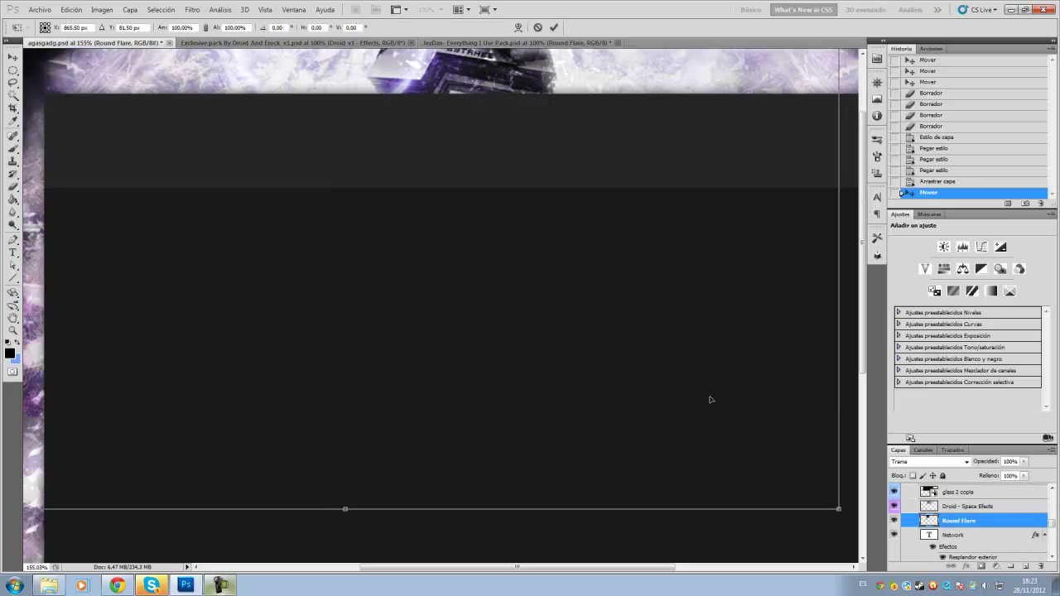
pyautogui.scroll(3, 710, 400)
pyautogui.moveTo(710, 400)
pyautogui.mouseDown()
pyautogui.moveTo(477, 303)
pyautogui.moveTo(406, 234)
pyautogui.mouseUp()
pyautogui.press('Return')
# - Reorder the Round Flare layer in the stack and adjust its transform
pyautogui.hotkey('ctrl', '[')
pyautogui.hotkey('ctrl', 't')
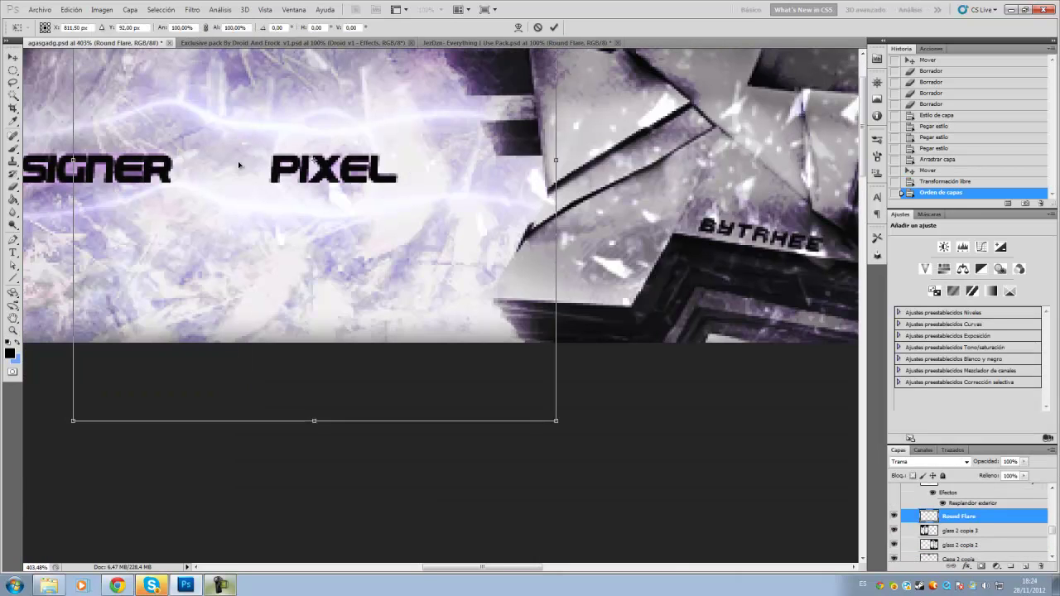
pyautogui.press('Return')
pyautogui.press('z')
pyautogui.press('Escape')
pyautogui.press('v')
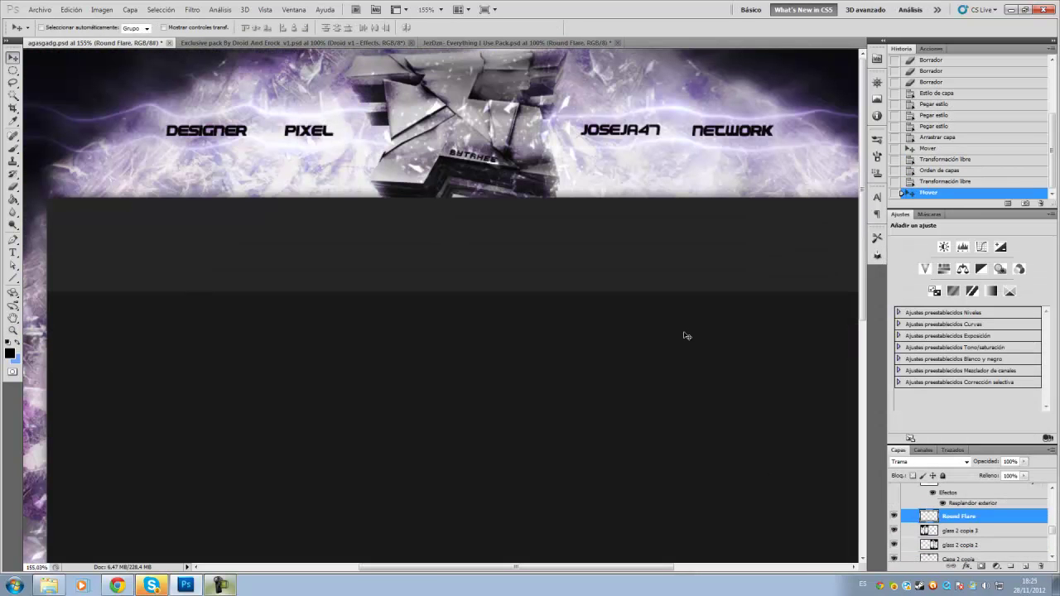
pyautogui.hotkey('ctrl', ']')
pyautogui.scroll(-2, 310, 172)
# - Duplicate the Round Flare and fit the copy behind DESIGNER
pyautogui.hotkey('ctrl', '[')
pyautogui.hotkey('ctrl', '[')
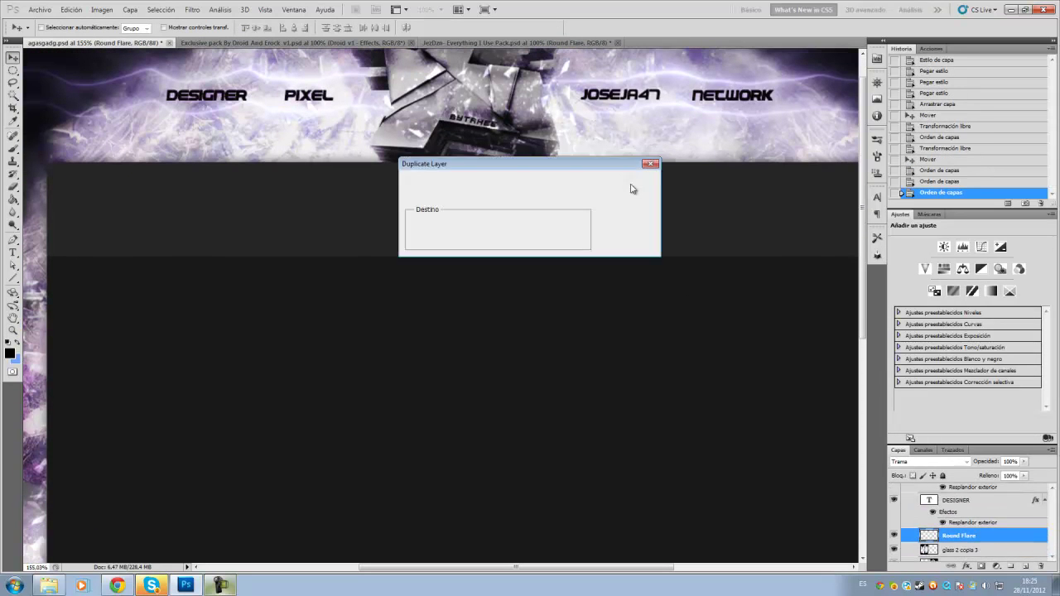
pyautogui.click(633, 184)
pyautogui.hotkey('ctrl', 't')
pyautogui.press('Return')
# - Duplicate the Round Flare again and move the copy behind NETWORK
pyautogui.rightClick(965, 536)
pyautogui.click(928, 326)
pyautogui.press('Return')
pyautogui.hotkey('ctrl', 't')
pyautogui.moveTo(225, 108)
pyautogui.mouseDown()
pyautogui.moveTo(733, 96)
pyautogui.moveTo(620, 96)
pyautogui.mouseUp()
pyautogui.rightClick(965, 550)
pyautogui.click(927, 326)
pyautogui.press('Return')
# - Place another Round Flare copy behind JOSEJA47 and select the flare layers
pyautogui.click(72, 9)
pyautogui.click(91, 240)
pyautogui.press('Return')
pyautogui.press('z')
pyautogui.hotkey('ctrl', '0')
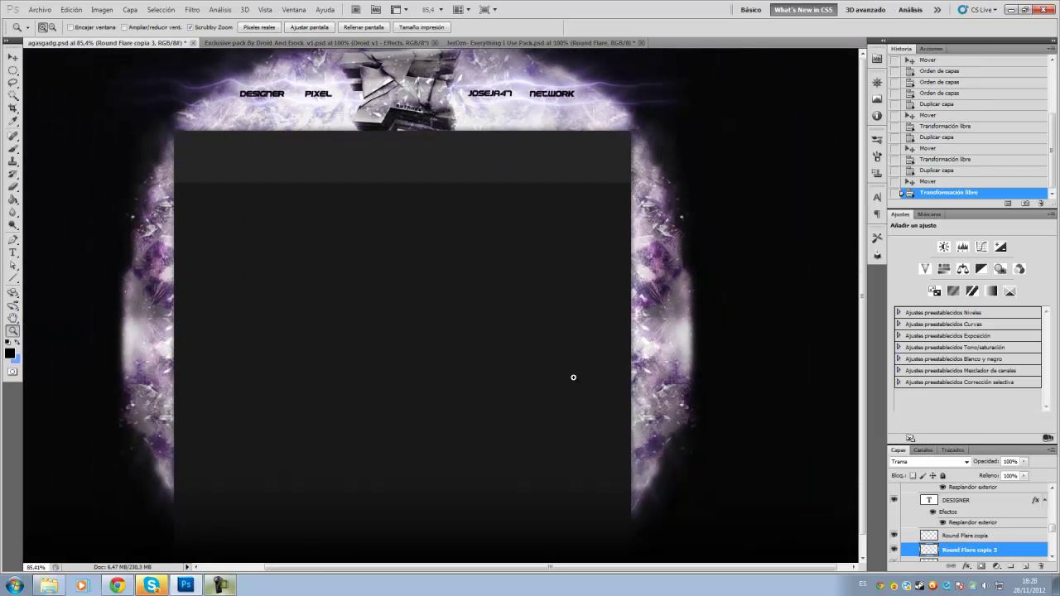
pyautogui.scroll(-3, 976, 522)
pyautogui.click(974, 532)
# - Merge the Round Flare copies into one layer blended as Trama
pyautogui.hotkey('ctrl', 'e')
pyautogui.click(928, 461)
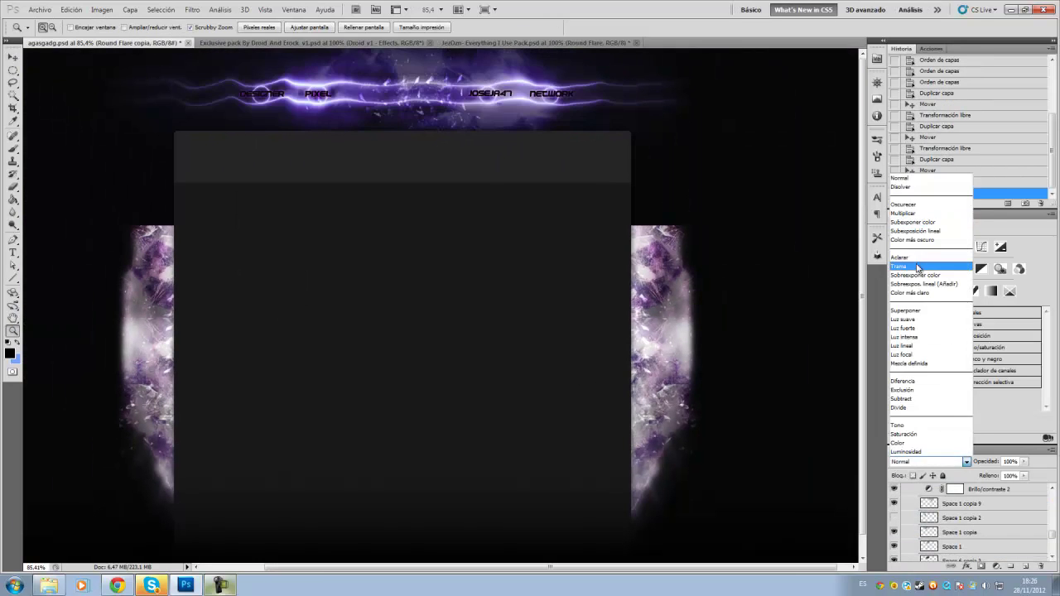
pyautogui.click(920, 257)
pyautogui.click(102, 9)
# - Colorize the flare purple at hue 308 and move it above Brillo/contraste 2
pyautogui.click(273, 123)
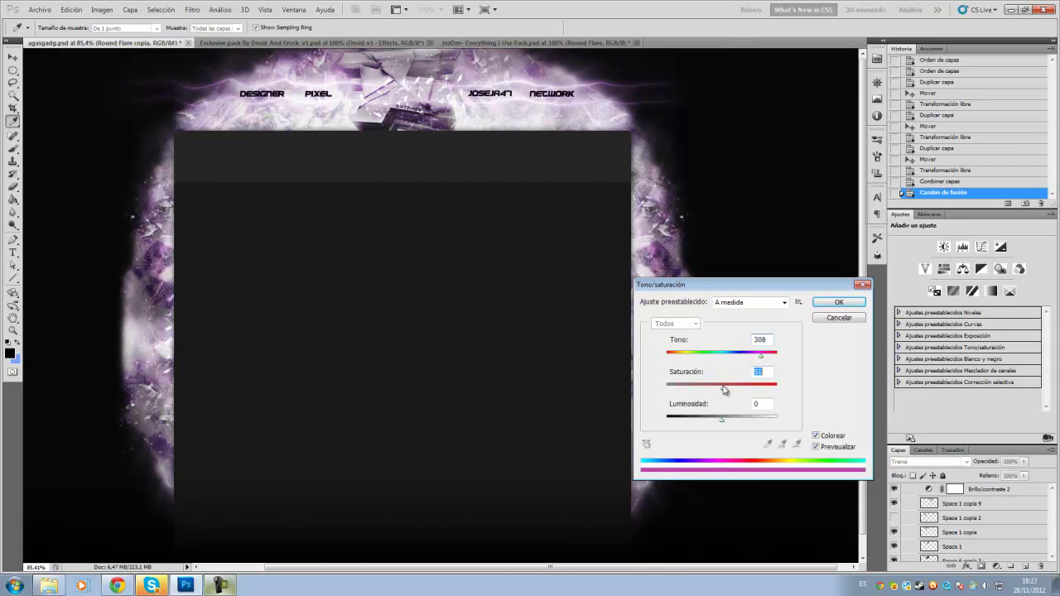
pyautogui.press('Return')
pyautogui.moveTo(978, 488); pyautogui.dragTo(999, 515)
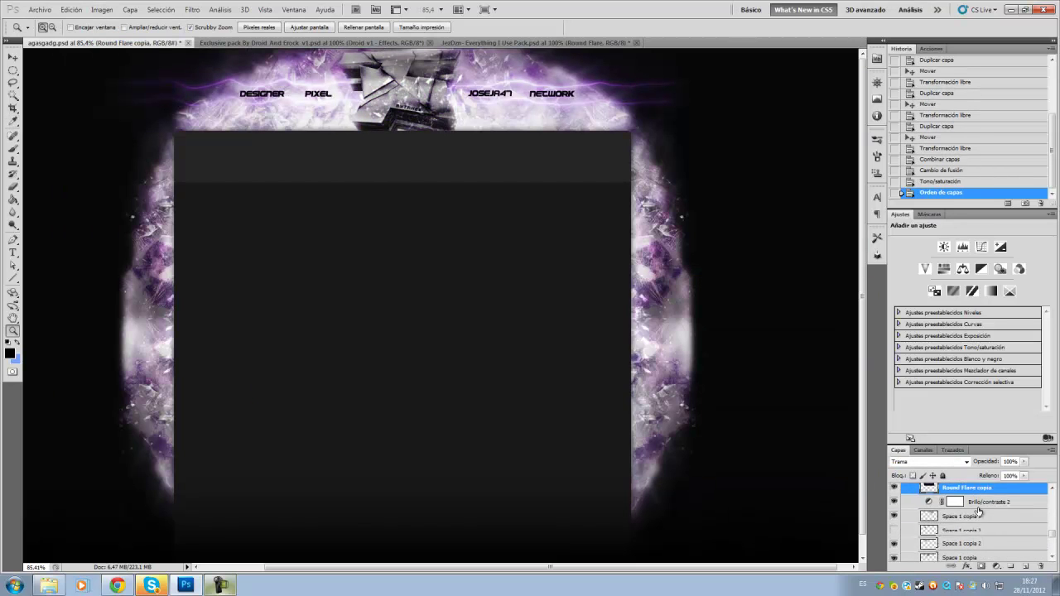